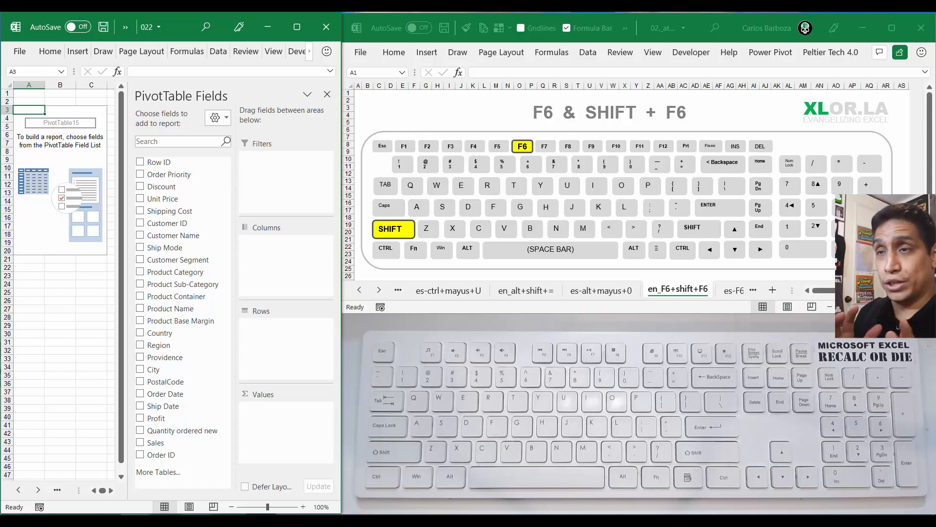
Alternate the active cell between A2 and A3 to hide and show the PivotTable Fields pane.
key(Up)
key(Up)
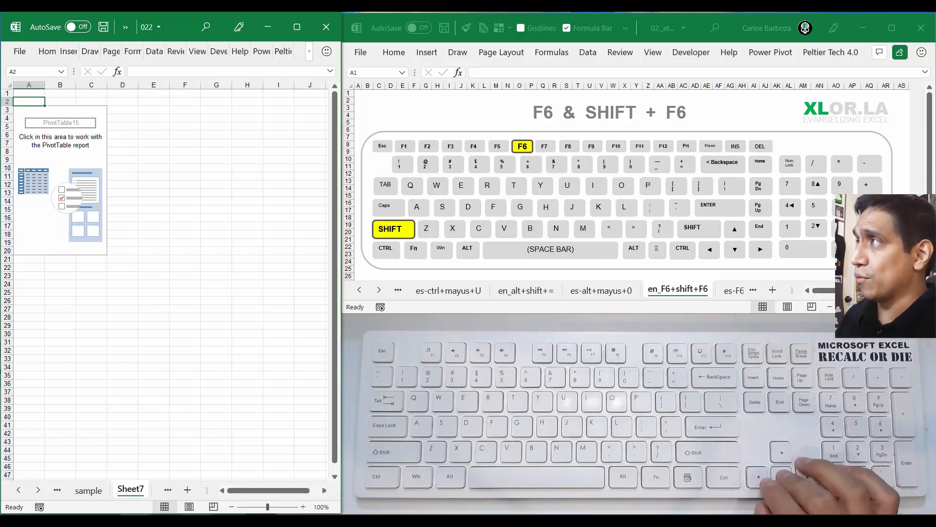
key(Down)
key(Down)
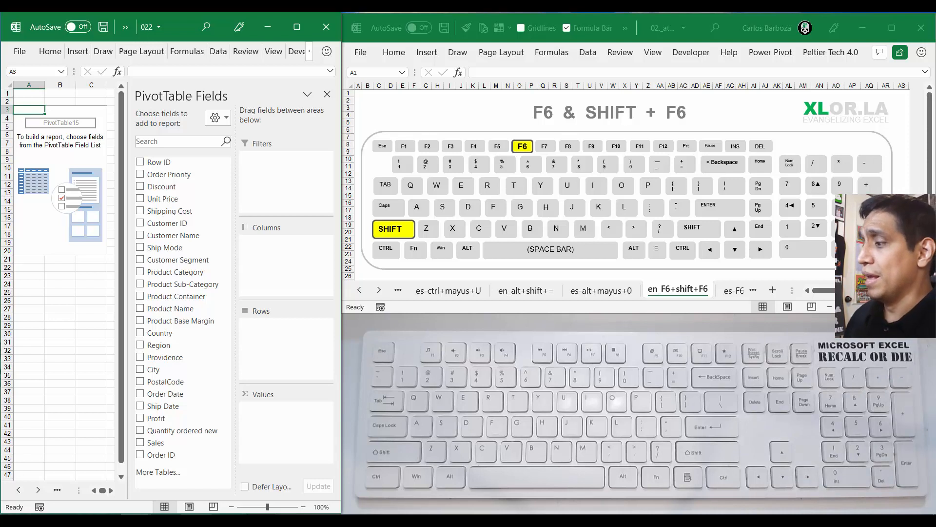
key(Up)
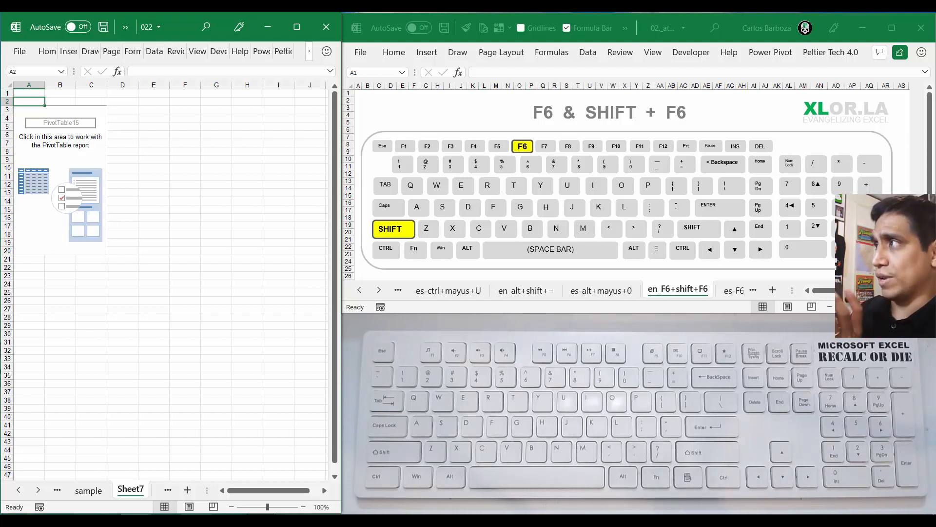
key(Down)
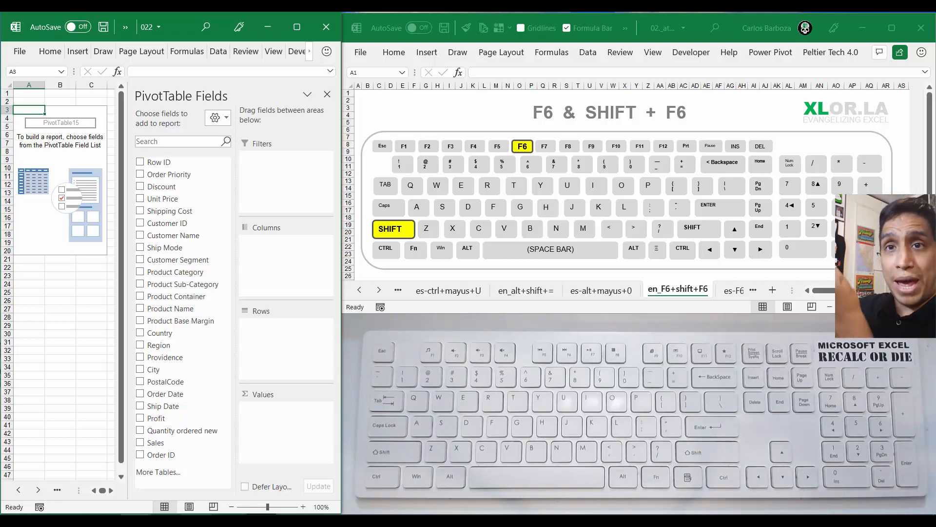
key(Up)
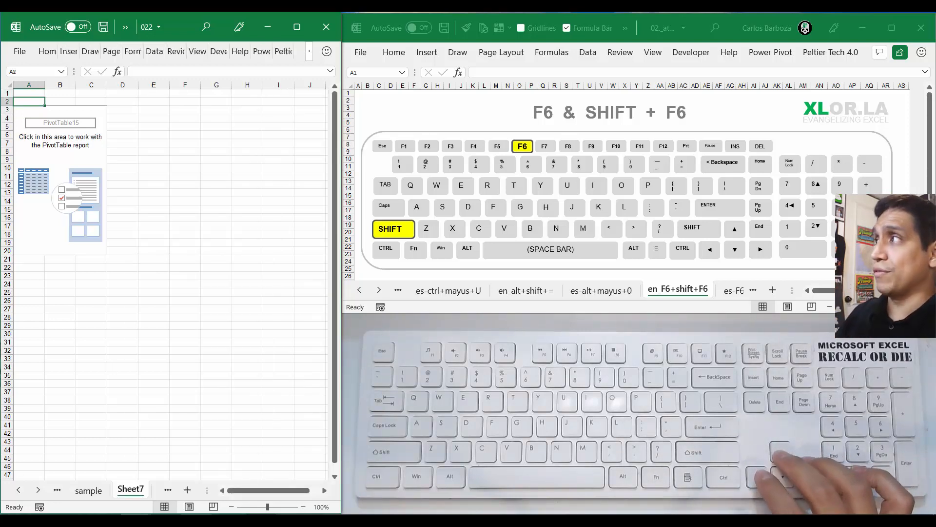
key(Down)
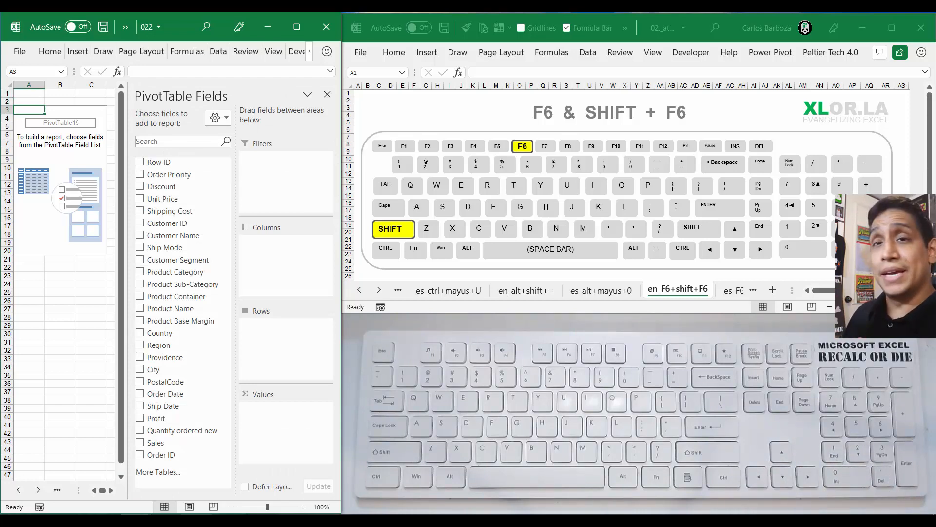
Move focus to the PivotTable Fields pane, search the field list for "Row", and clear the search.
key(F6)
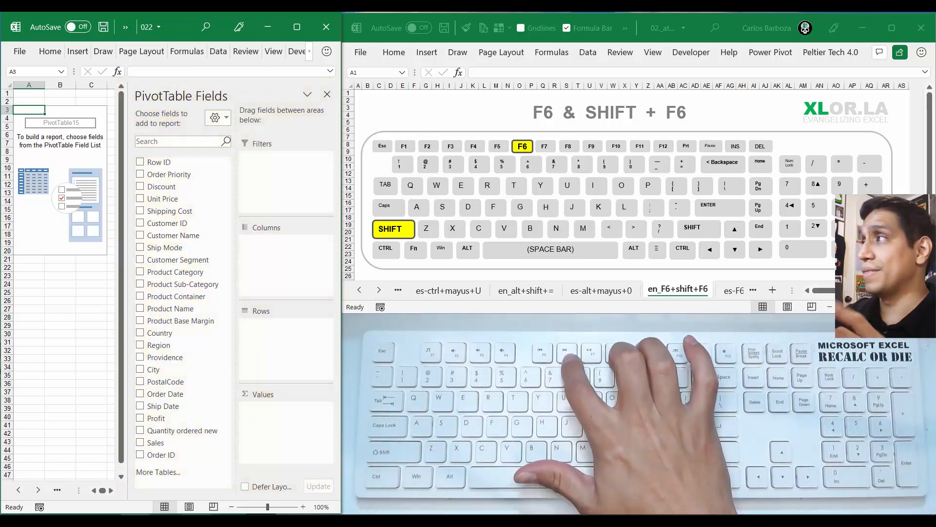
key(F6)
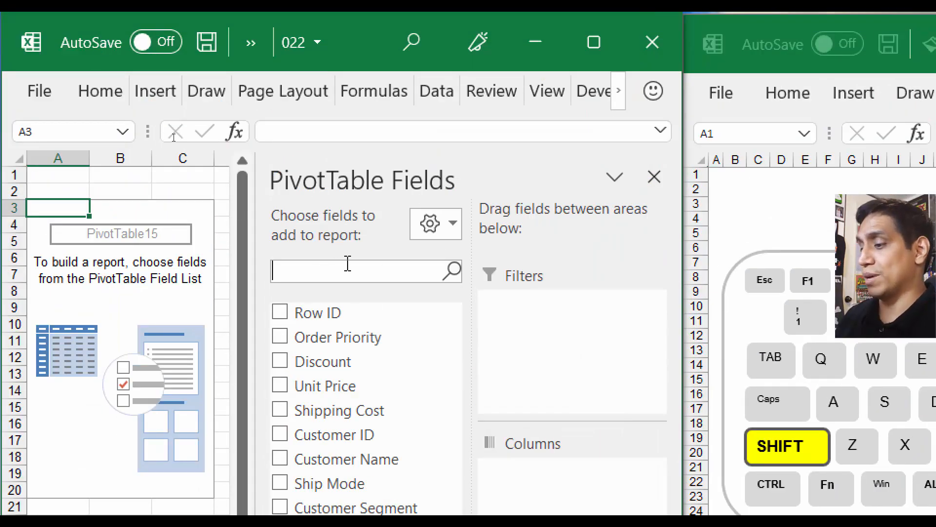
text(Row)
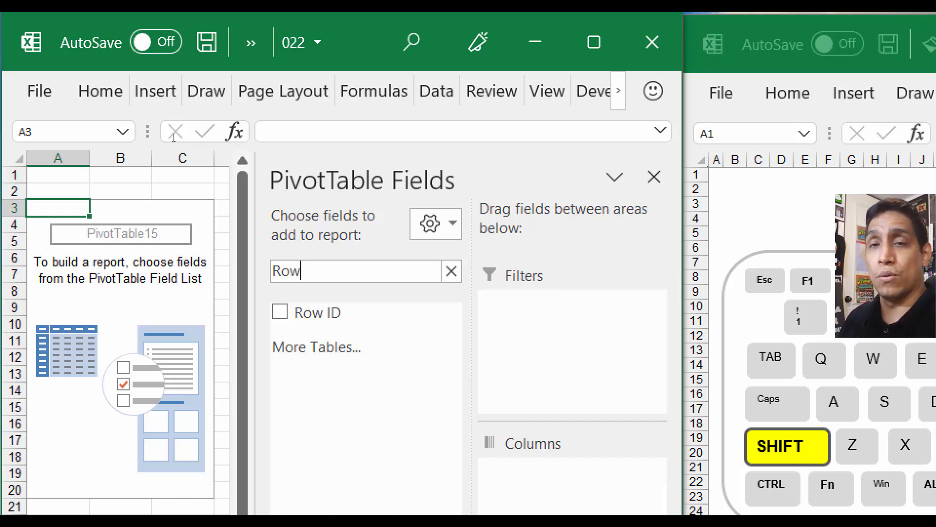
key(BackSpace)
key(BackSpace)
key(BackSpace)
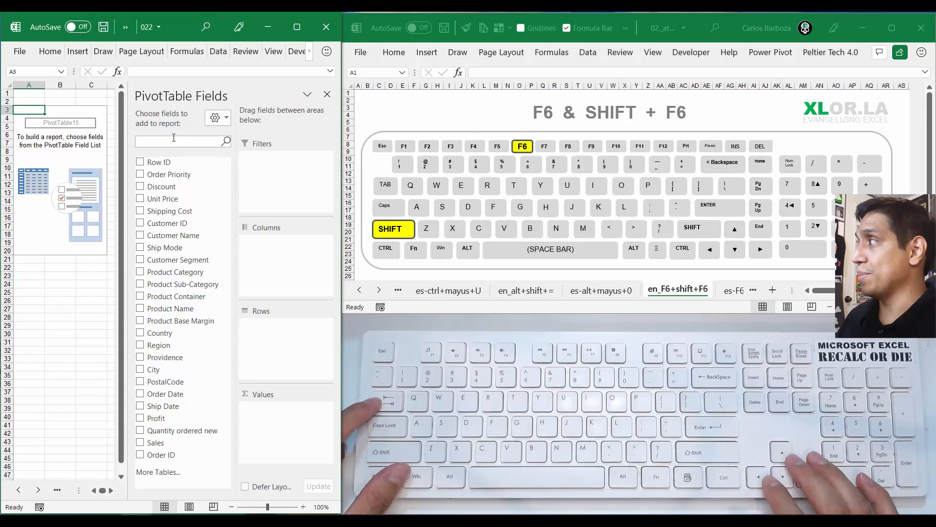
Browse the field list and add the Order Priority field to the pivot table's rows.
key(Down)
key(Down)
key(Down)
key(Down)
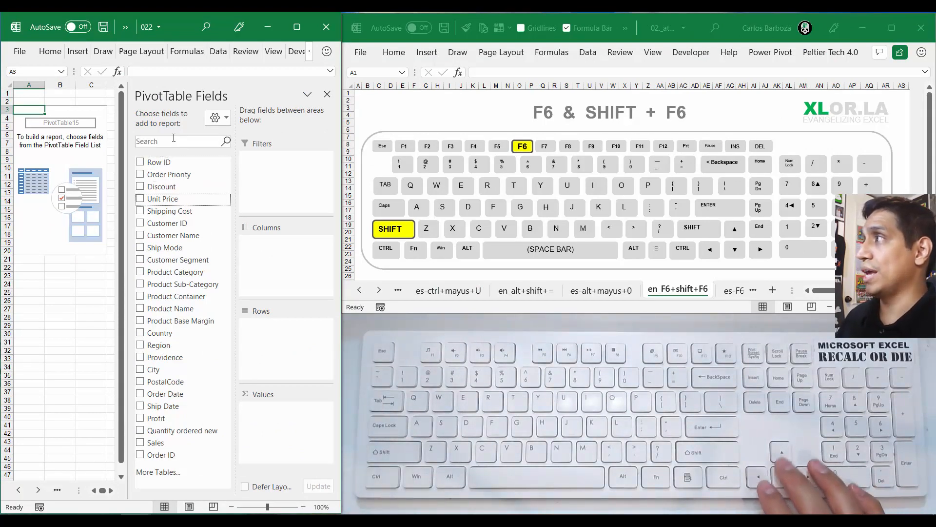
key(Down)
key(Up)
key(Up)
key(Up)
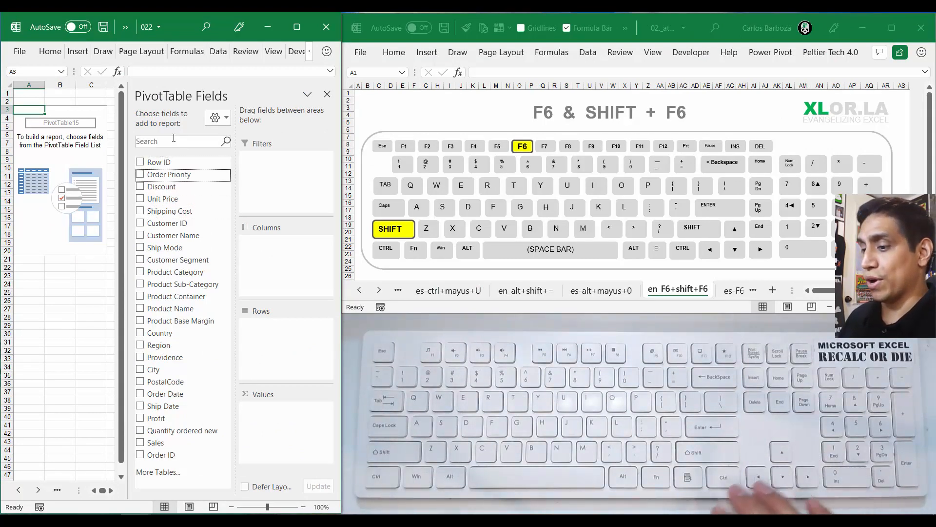
key(space)
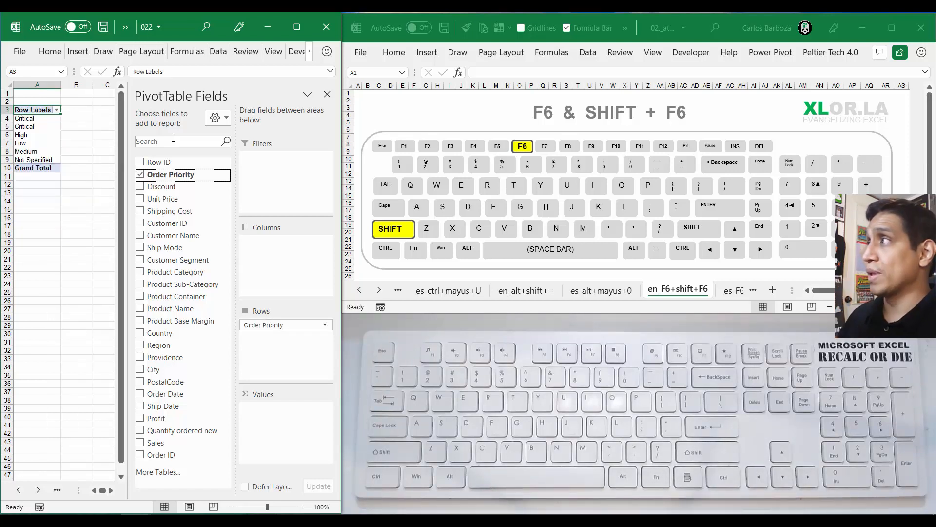
Add the Unit Price field to the pivot table's values.
key(Down)
key(Down)
key(Up)
key(Up)
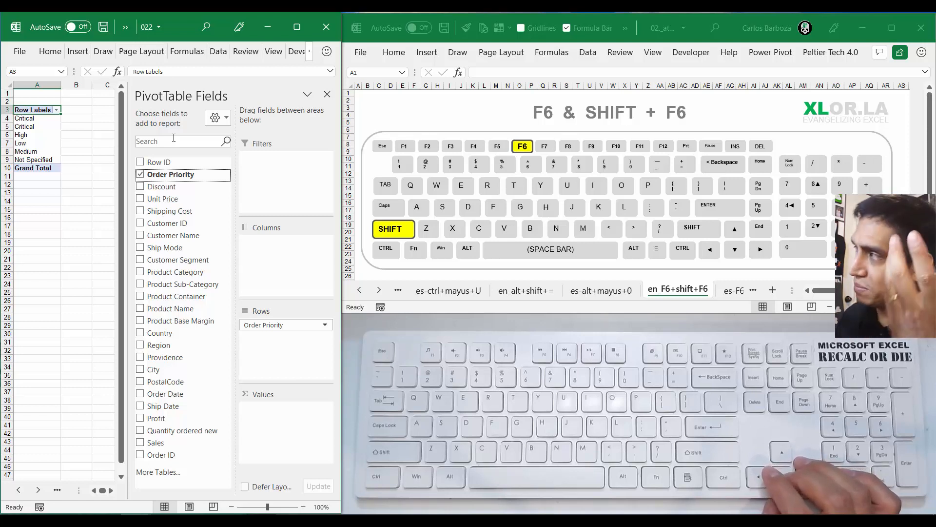
key(Down)
key(Down)
key(Down)
key(Down)
key(Down)
key(Down)
key(Down)
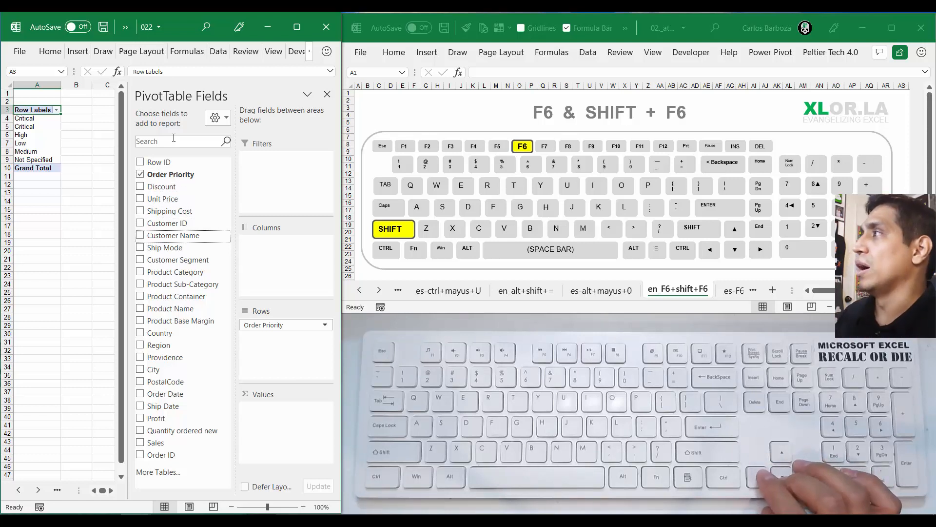
key(Up)
key(Up)
key(Up)
key(Up)
key(Up)
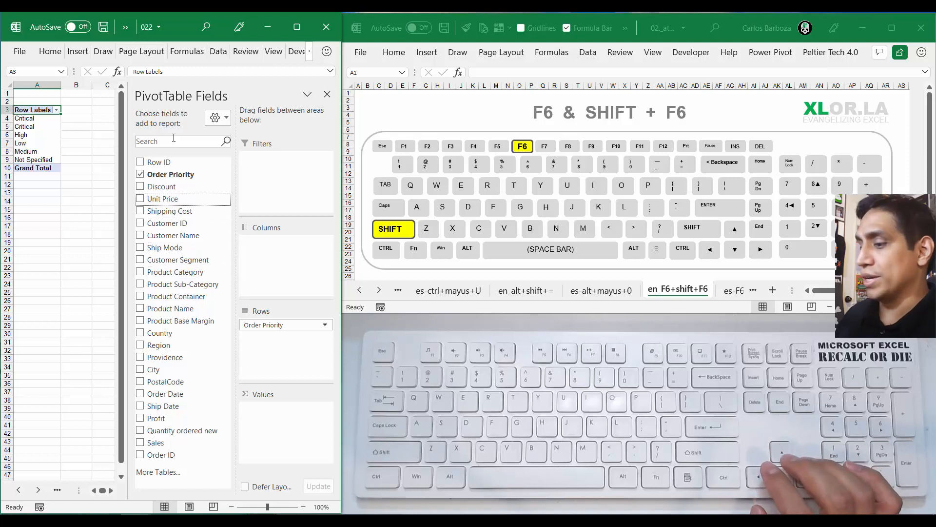
key(space)
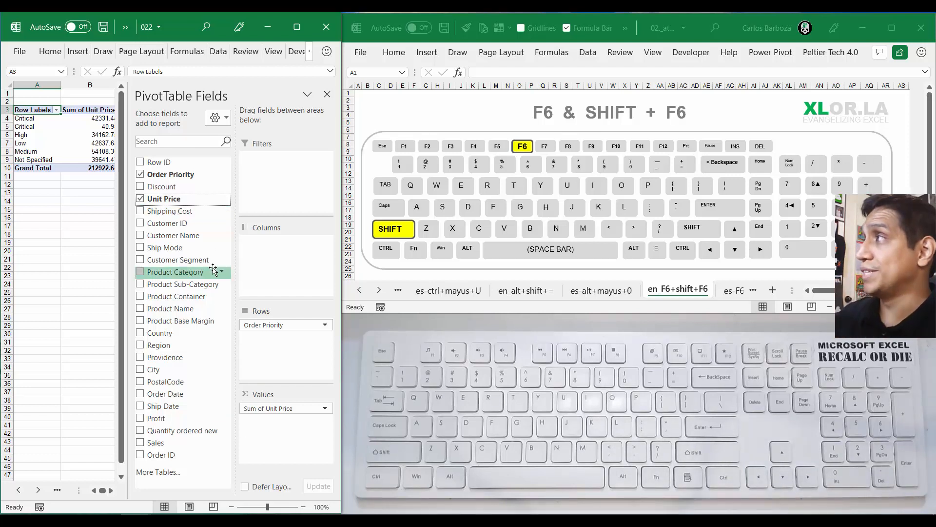
Switch the PivotTable Fields pane to the stacked layout and return it to Fields Section and Areas Section Side-By-Side.
click(220, 122)
click(231, 140)
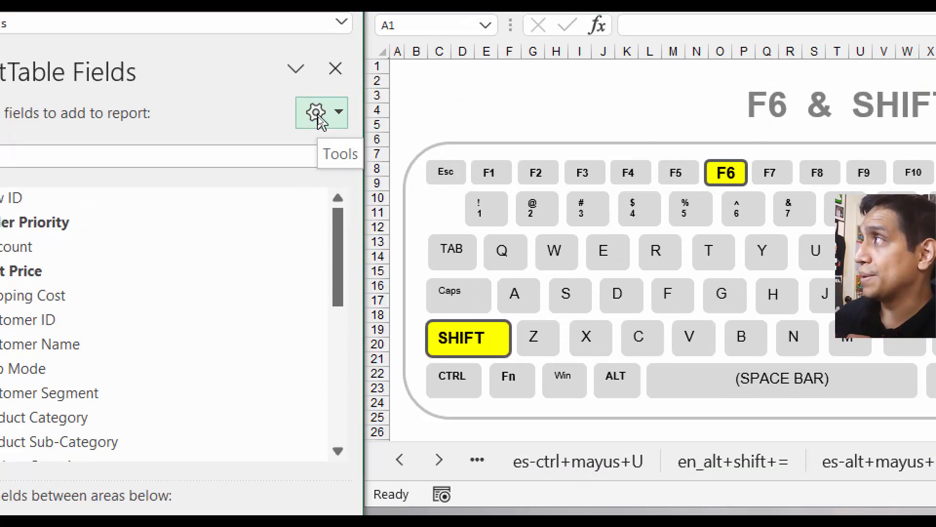
click(318, 117)
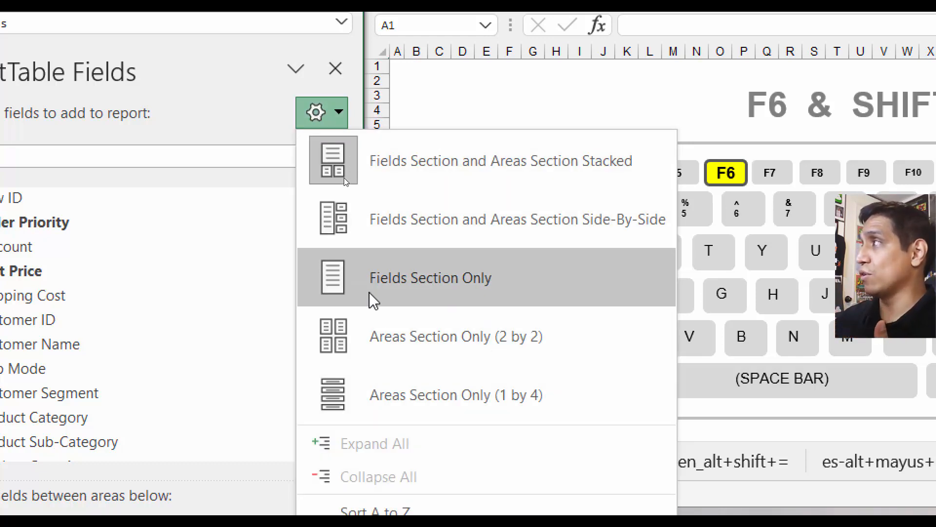
click(366, 222)
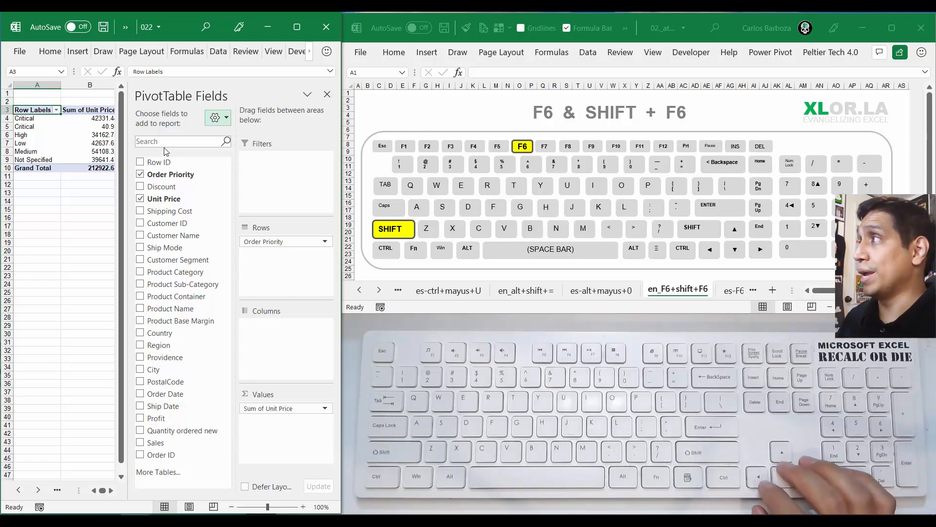
Add the Product Container field to the pivot table's rows beneath Order Priority.
key(Down)
key(Down)
key(Down)
key(Down)
key(Down)
key(Down)
key(Down)
key(Down)
key(Down)
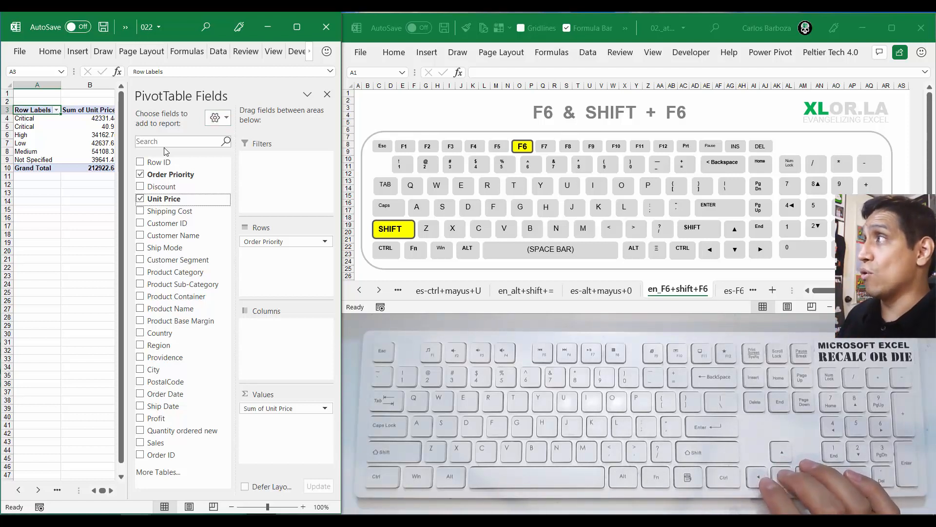
key(Down)
key(Down)
key(Down)
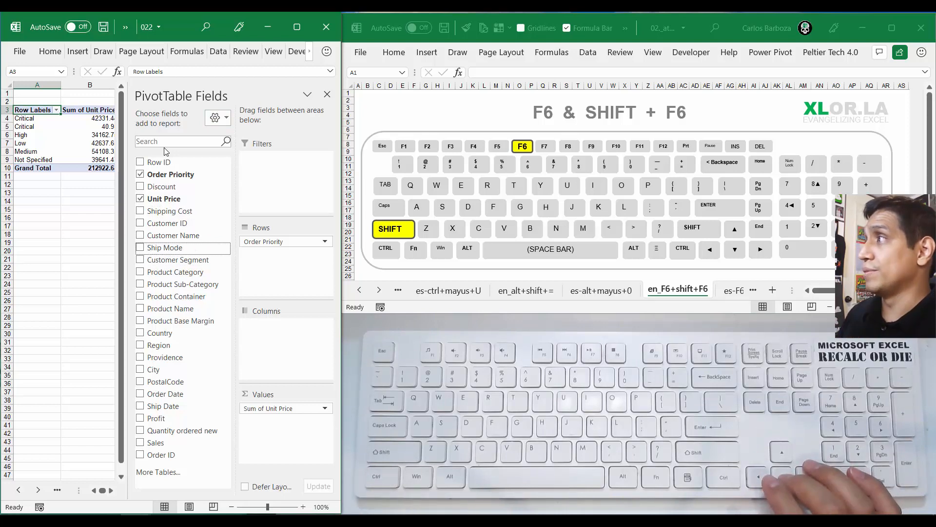
key(Down)
key(Up)
key(Up)
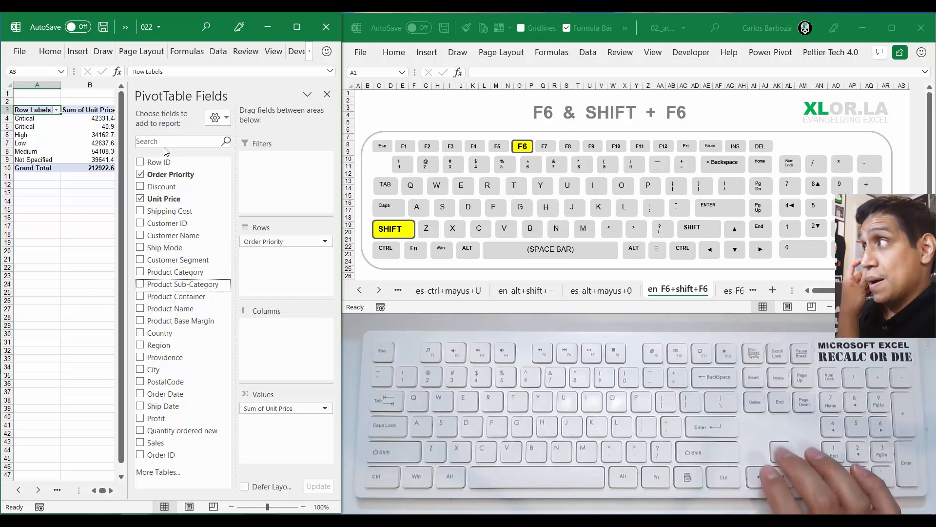
key(Down)
key(Down)
key(space)
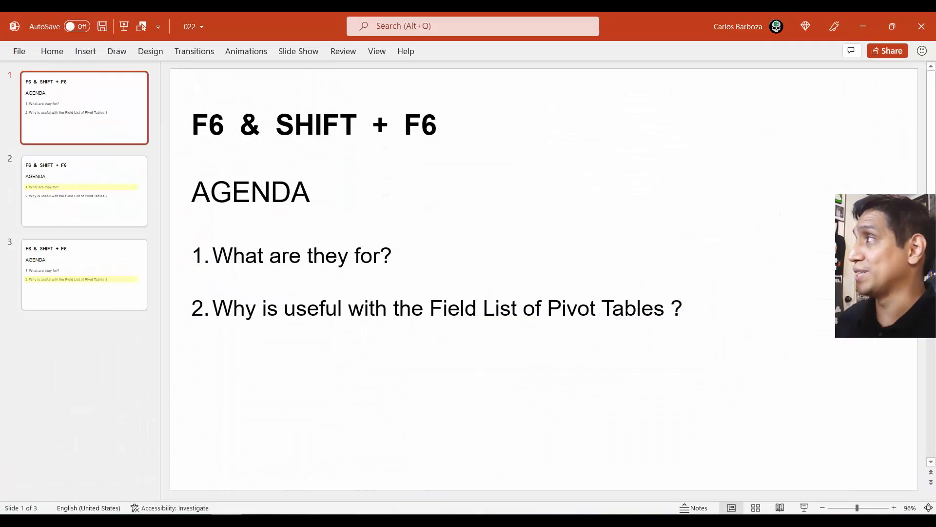
Advance the agenda presentation in PowerPoint to slide 2.
key(Down)
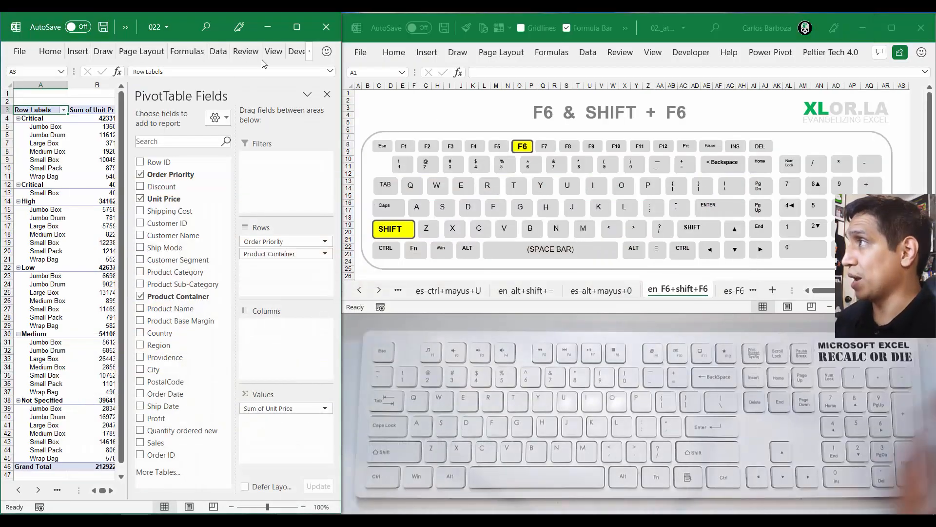
In the Excel workbook, select cell A2, move focus to the Sheet7 tab, and open and close its context menu.
key(Up)
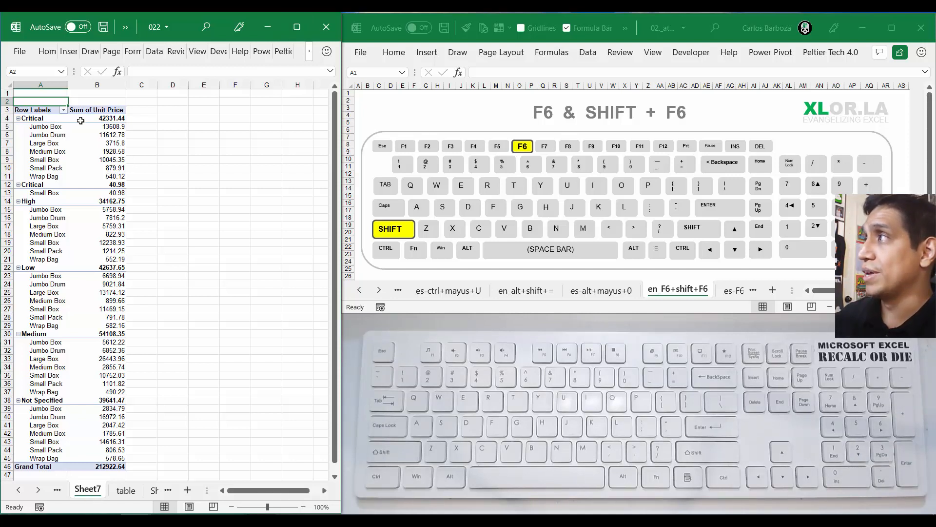
key(F6)
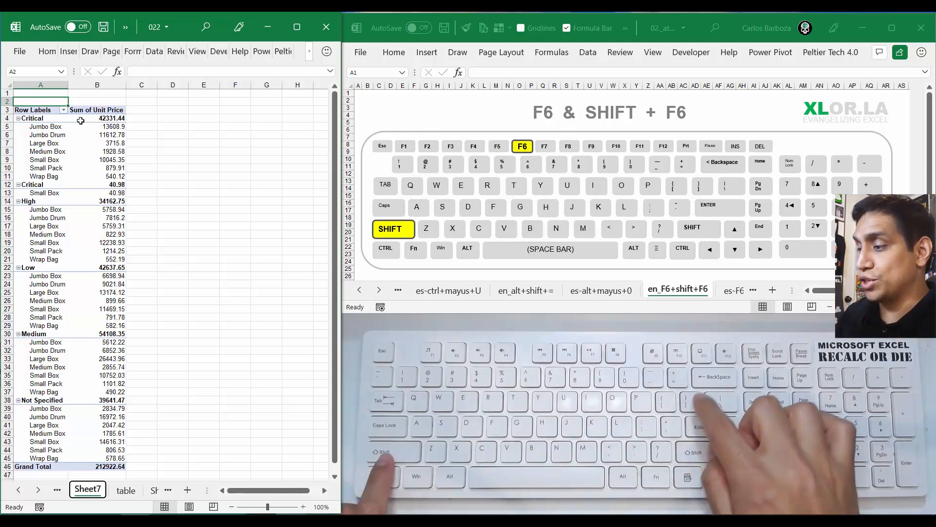
key(shift+F10)
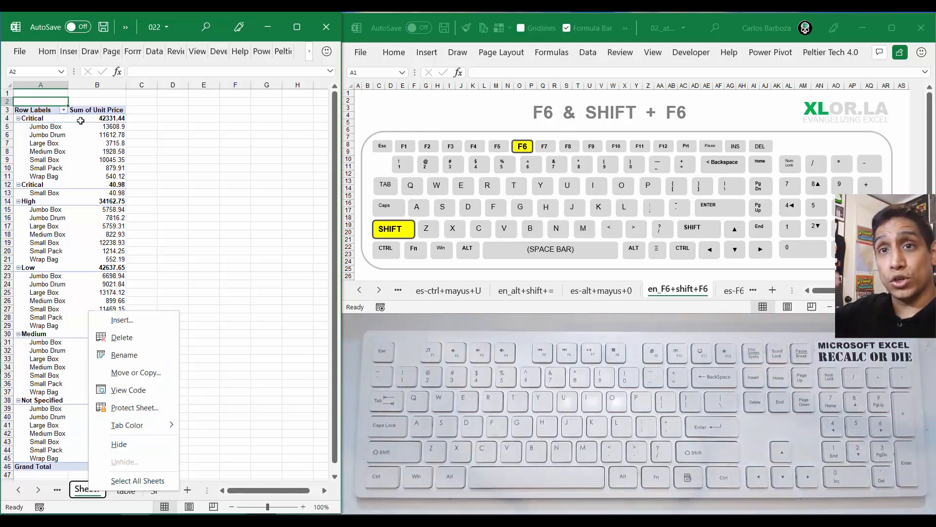
key(Escape)
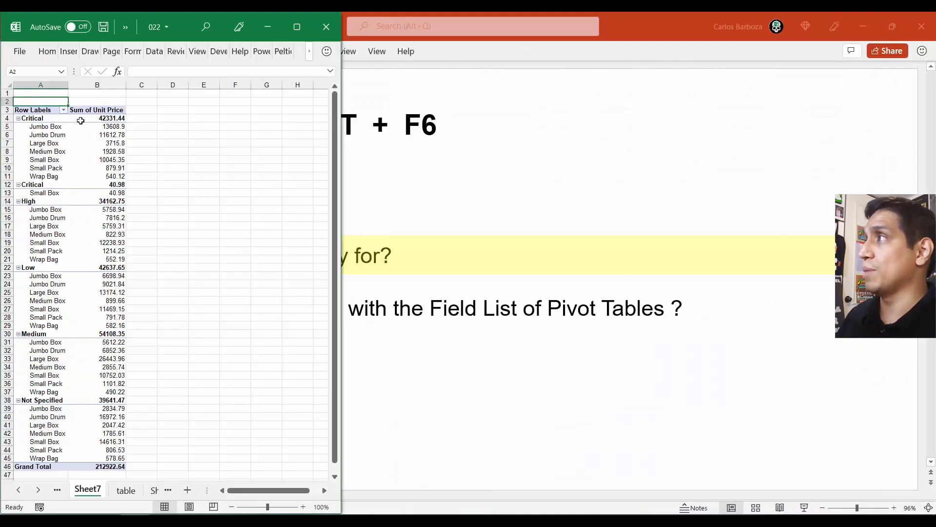
Select cell A4 inside the pivot table and minimize the PowerPoint window.
key(Down)
key(Down)
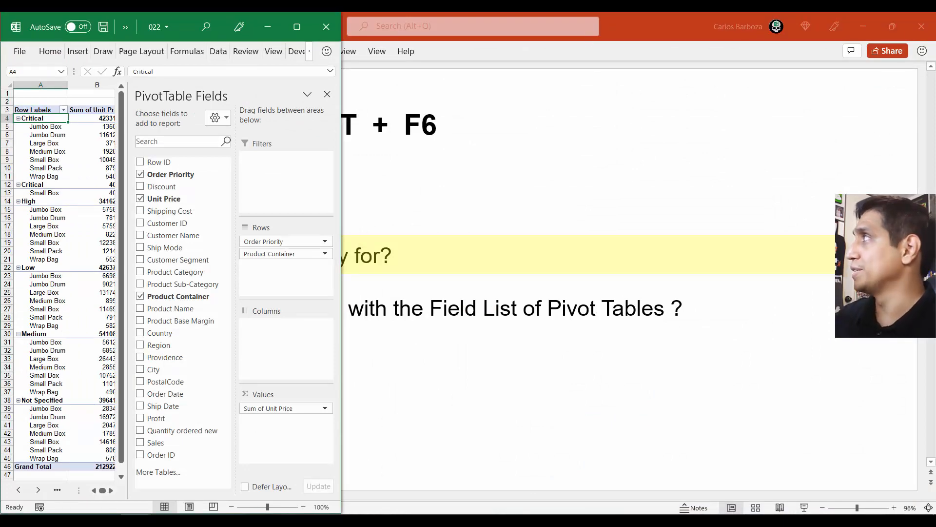
click(864, 27)
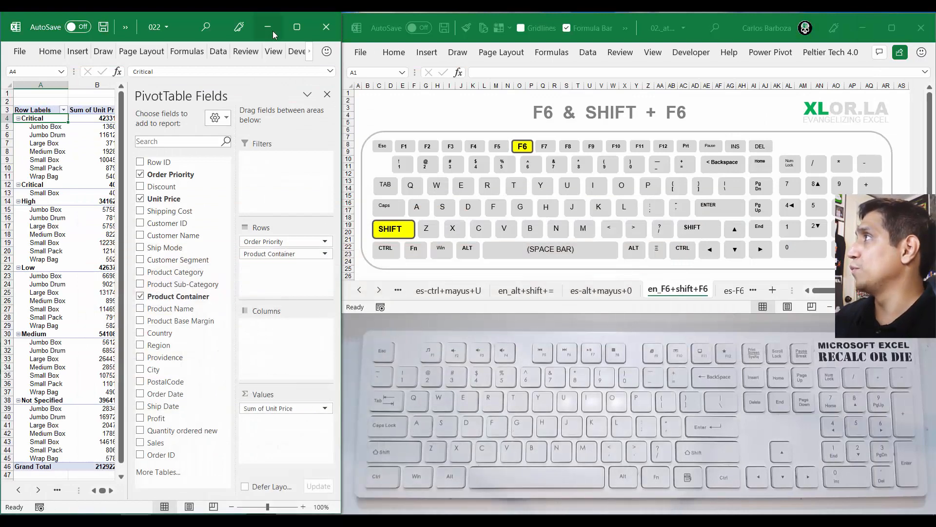
Maximize the 022 workbook window, select the Row Labels cell A3, and restore the window to its smaller size.
click(292, 28)
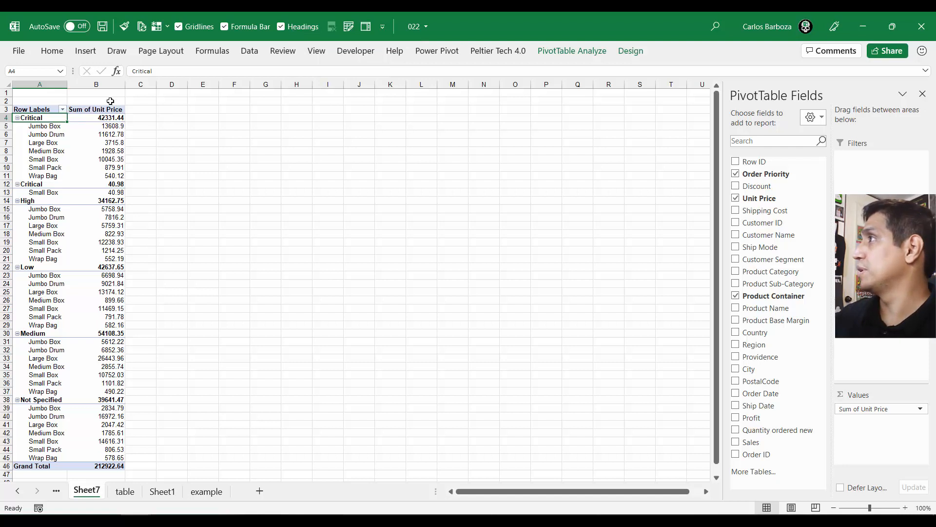
click(50, 109)
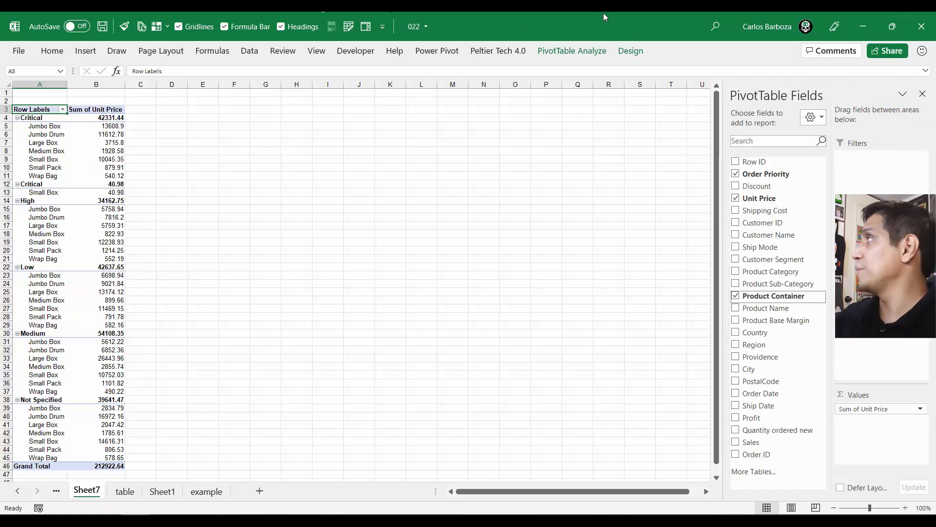
click(891, 28)
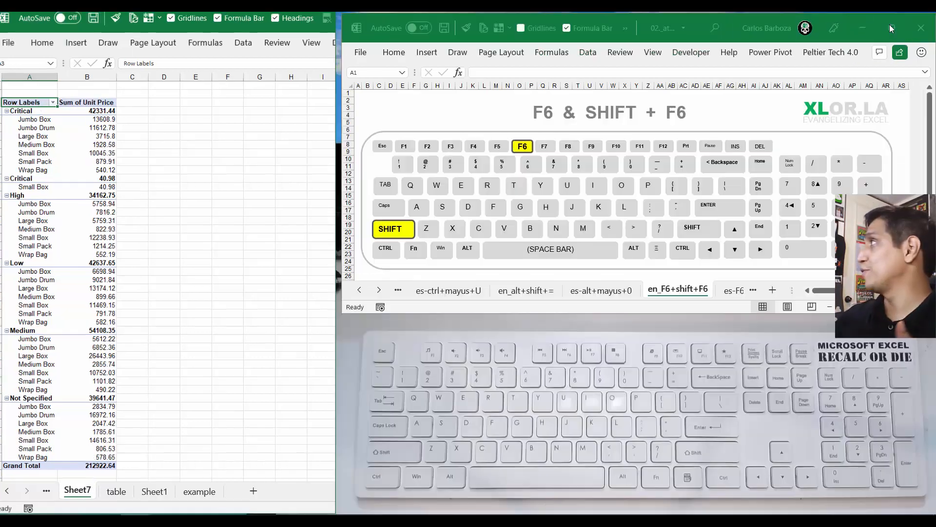
Select cell A2 above the pivot table, and move the selection down to the Row Labels cell A3.
click(41, 101)
key(Down)
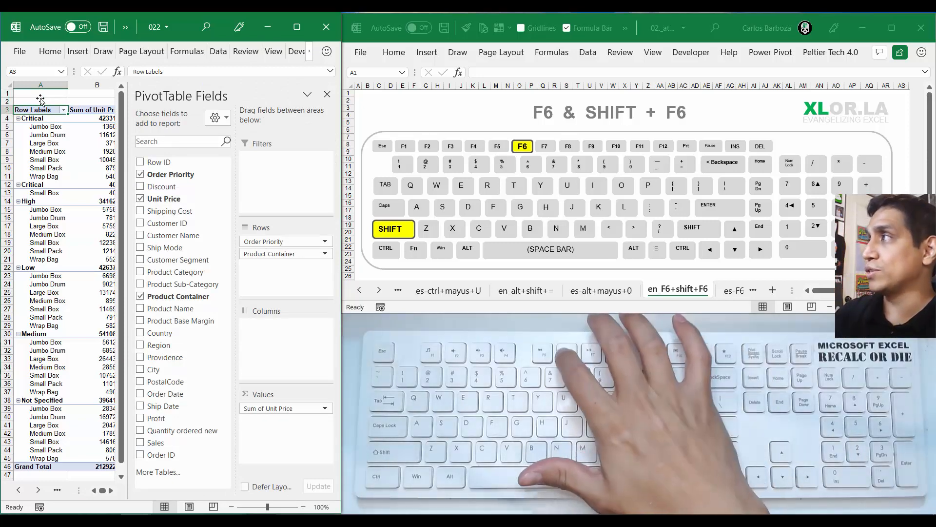
Move focus to the PivotTable field list and browse its fields up to Shipping Cost and back down.
key(F6)
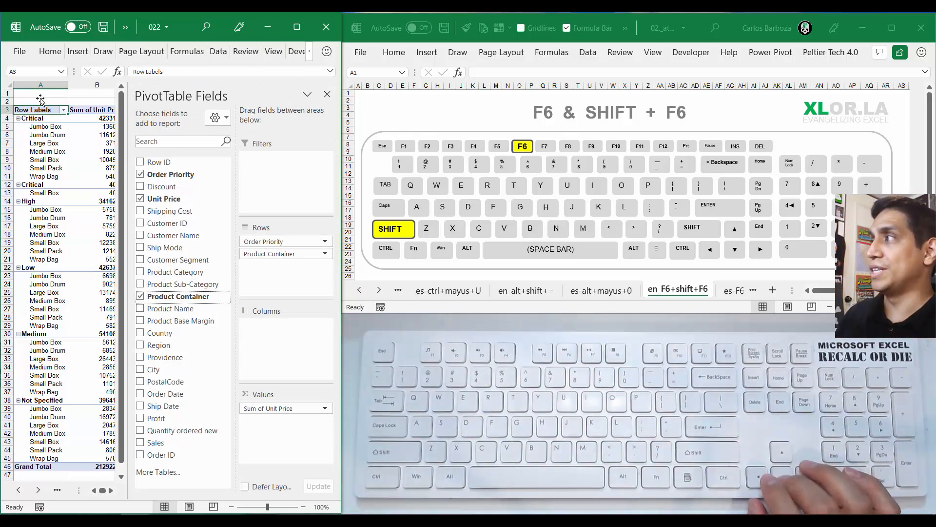
key(Down)
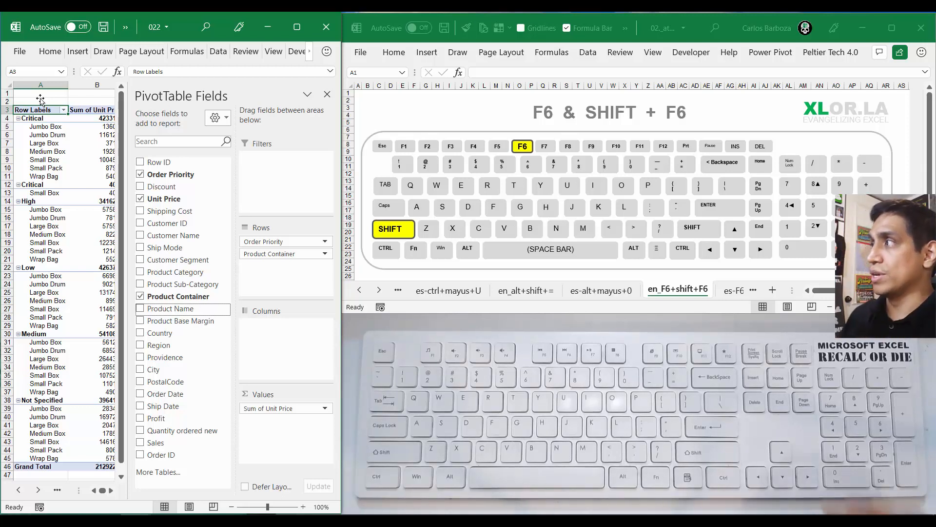
key(Up)
key(Up)
key(Up)
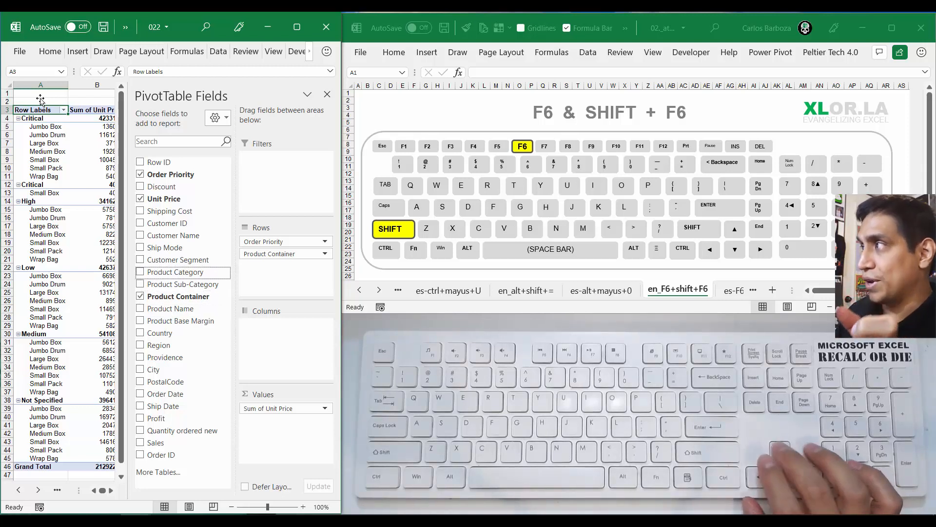
key(Up)
key(Up)
key(Up)
key(Up)
key(Up)
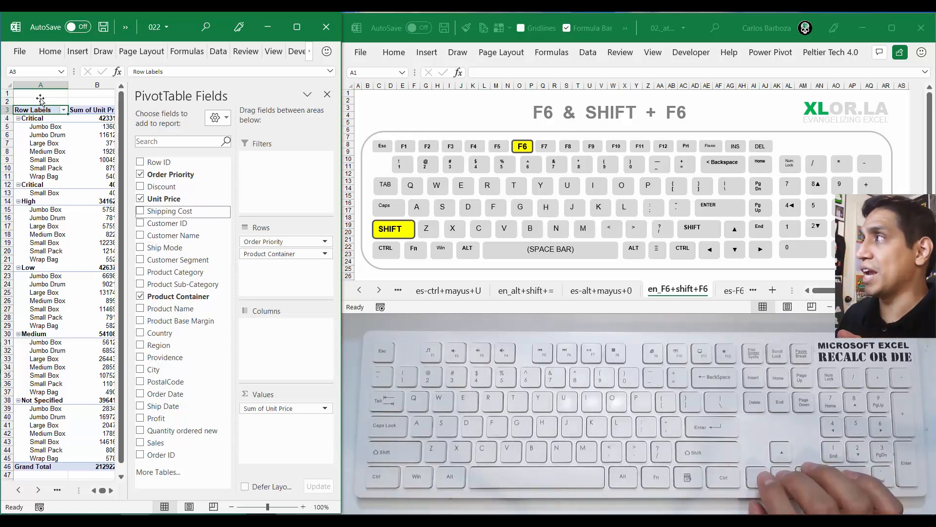
key(Down)
key(Down)
key(Down)
key(Down)
key(Down)
key(Down)
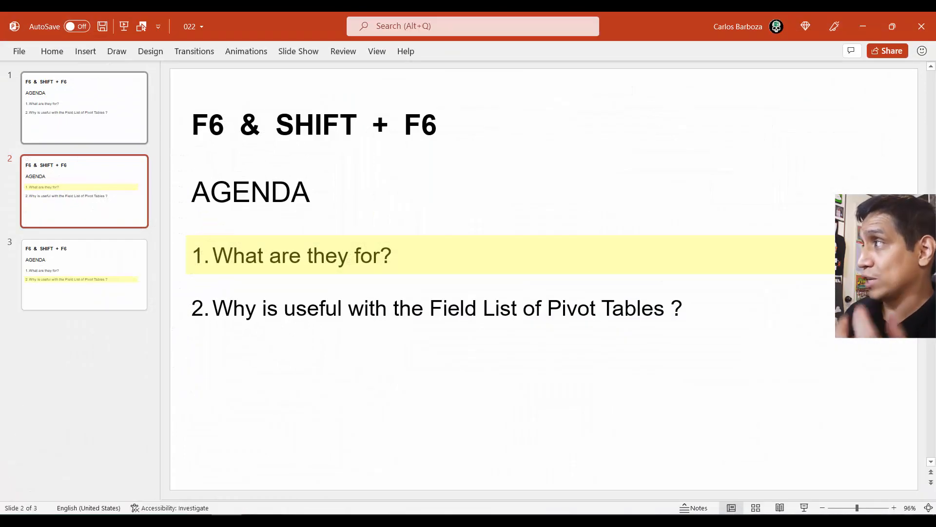
Advance the PowerPoint presentation to slide 3, and select cell A5 in the Excel pivot table.
key(Down)
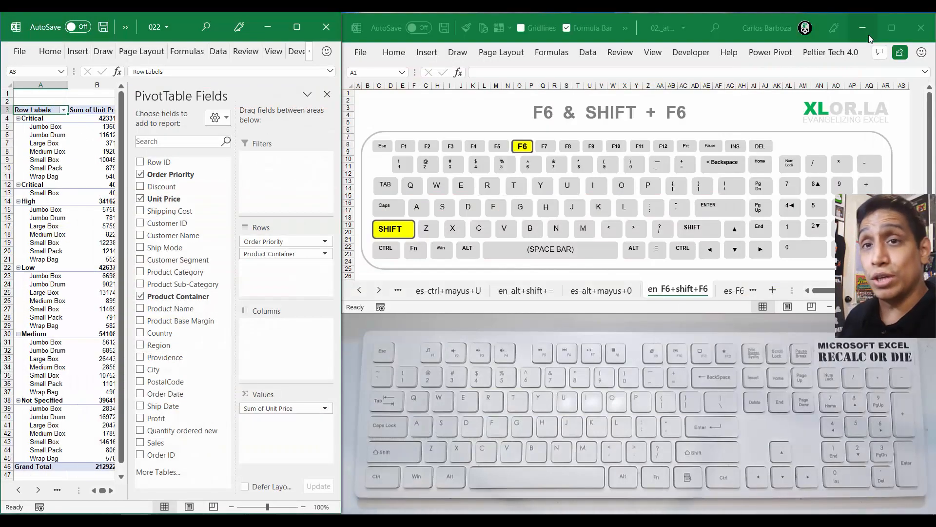
key(Down)
key(Down)
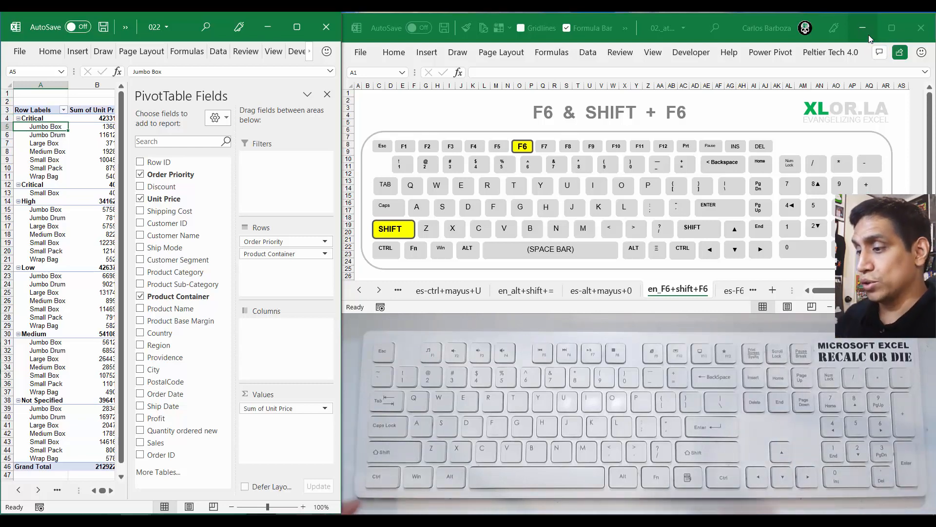
Move focus back to the PivotTable field list and browse from Product Name up to Ship Mode.
key(F6)
key(Down)
key(Down)
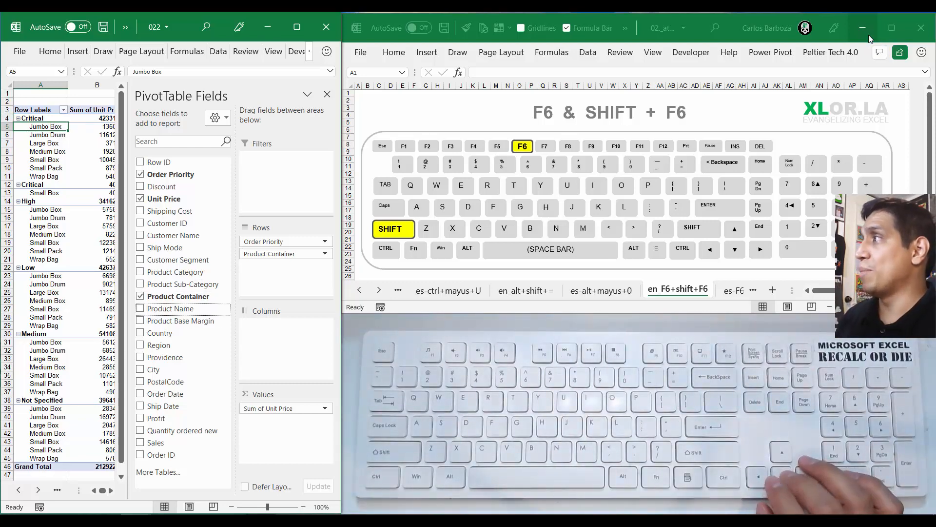
key(Up)
key(Up)
key(Up)
key(Up)
key(Up)
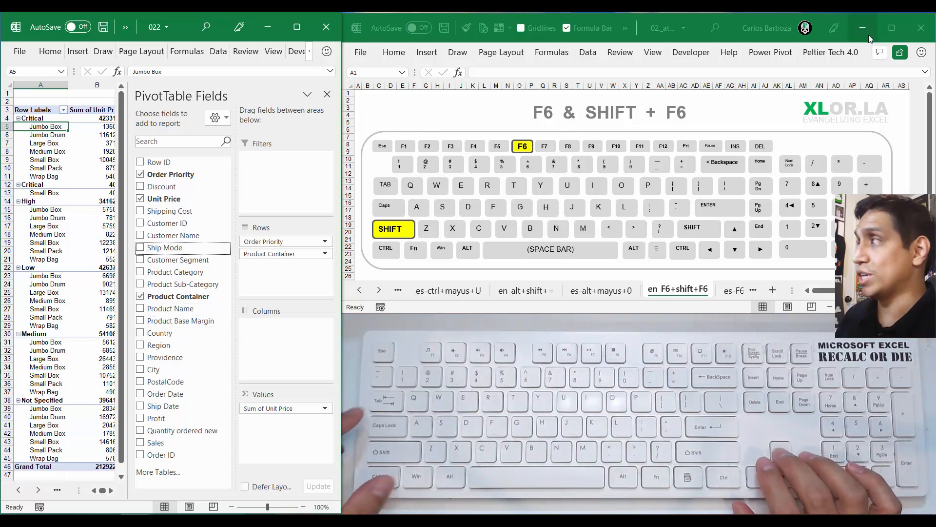
Move focus to Order Priority in the Rows area, and open and dismiss its field options.
key(Tab)
key(Tab)
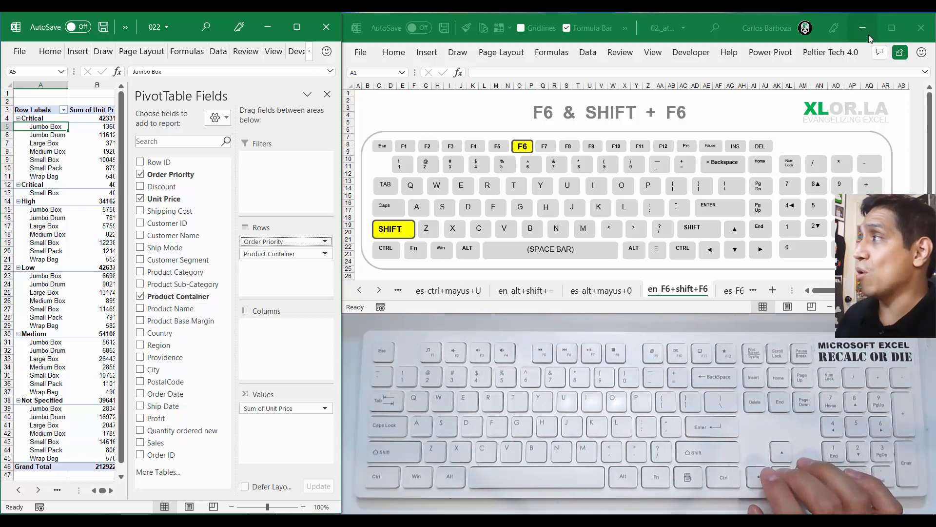
key(Down)
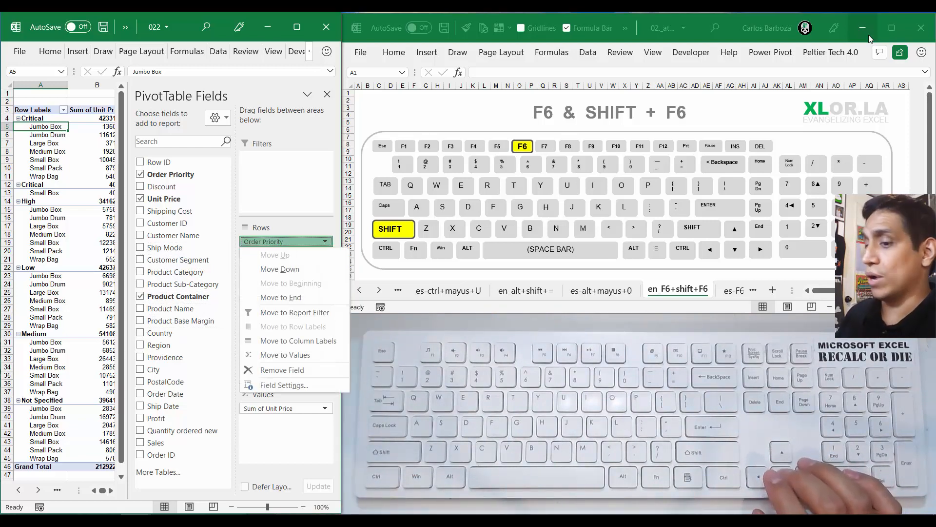
key(Escape)
key(alt+Down)
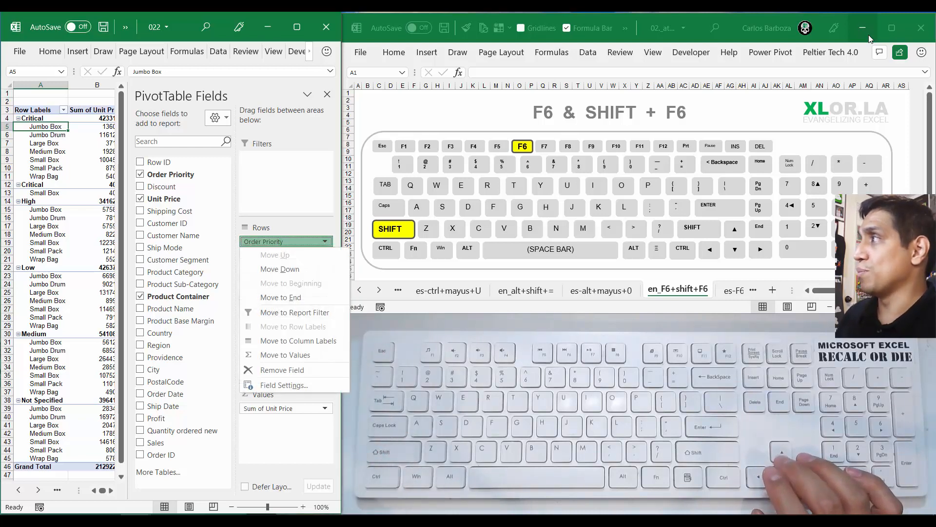
key(Escape)
Move the Product Container field from the Rows area to the column labels.
key(Down)
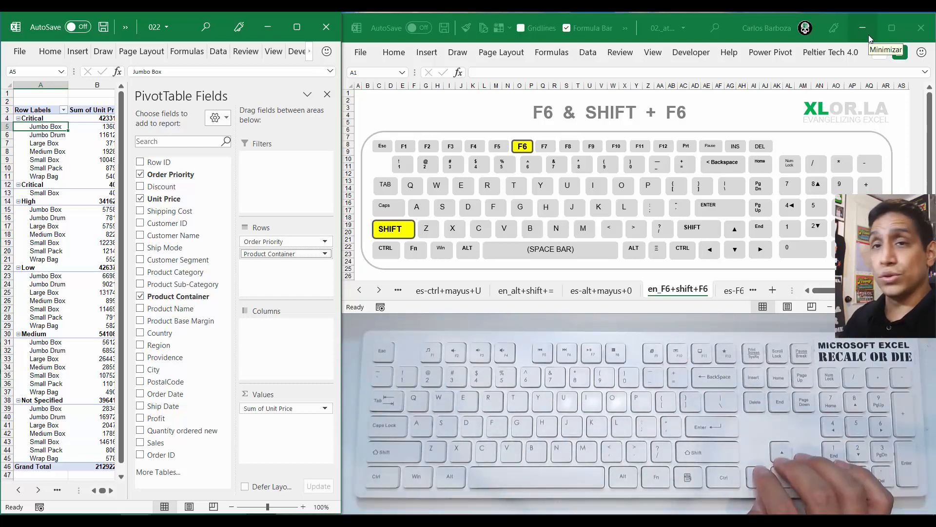
key(alt+Down)
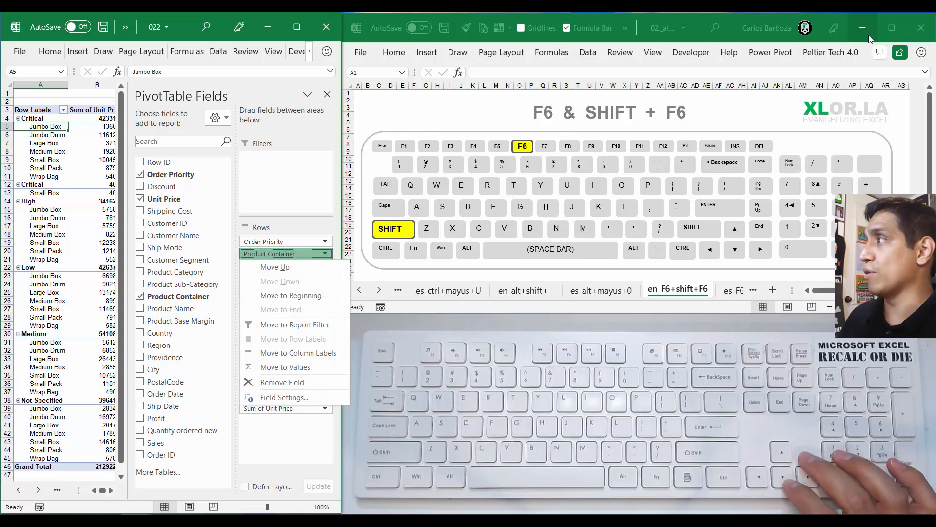
key(Down)
key(Down)
key(Down)
key(Down)
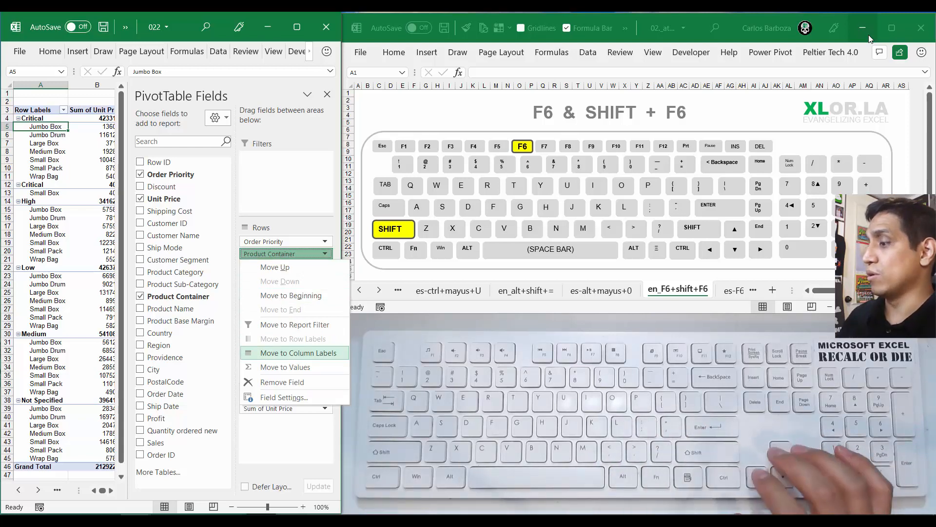
key(Return)
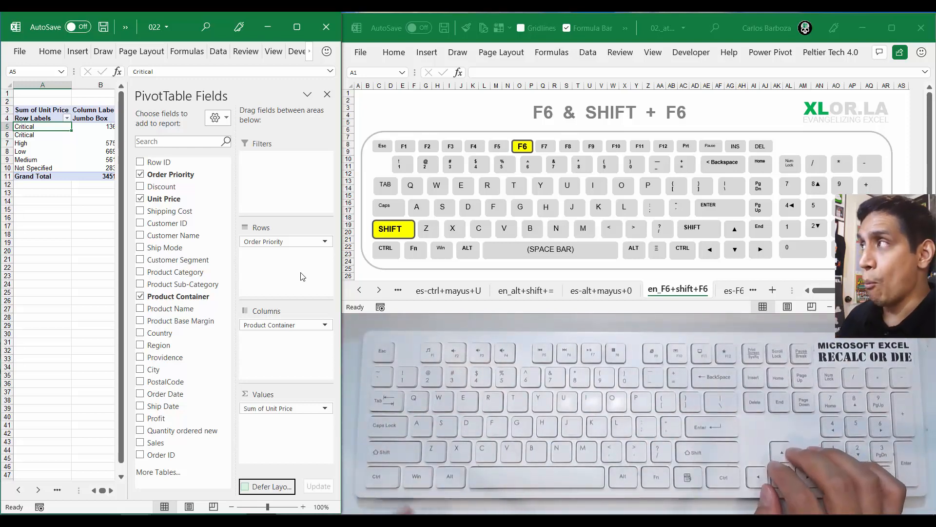
Browse the PivotTable field list past Ship Mode and Providence, stopping on the City field.
key(Down)
key(Down)
key(Down)
key(Down)
key(Down)
key(Down)
key(Down)
key(Down)
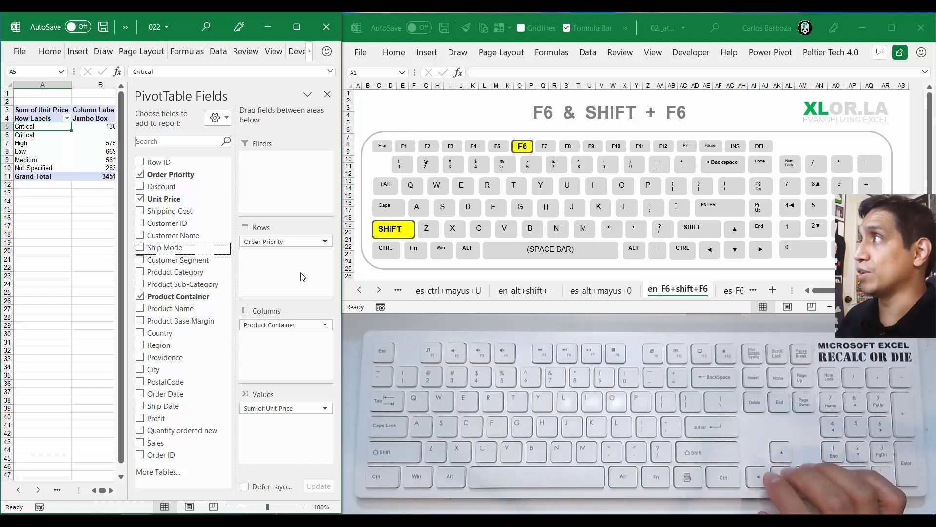
key(Down)
key(Down)
key(Down)
key(Down)
key(Down)
key(Down)
key(Down)
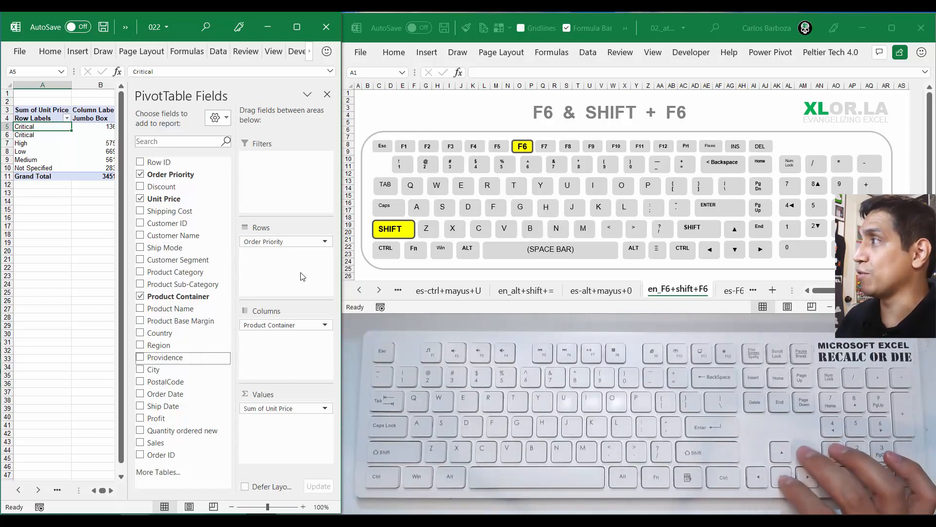
key(Up)
key(Up)
key(Up)
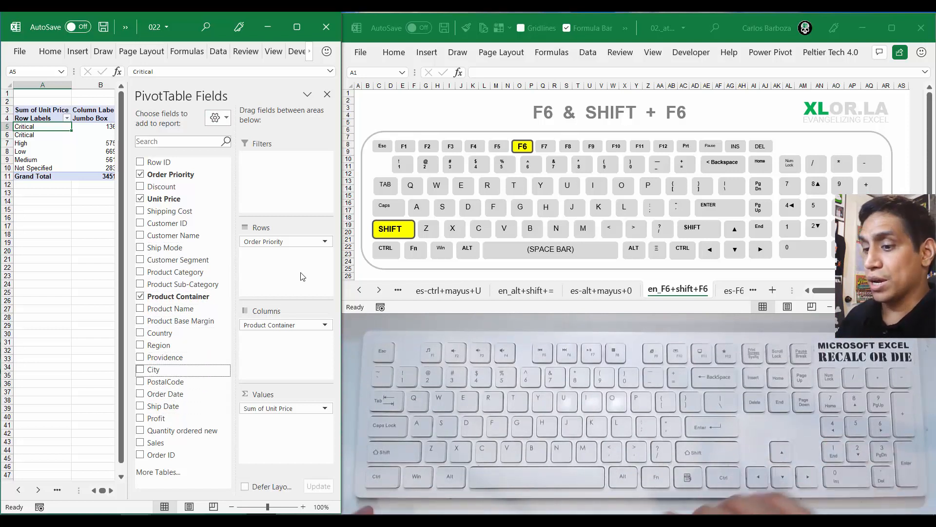
Close the PivotTable Fields pane using the Close option among the pane's own commands.
key(ctrl+space)
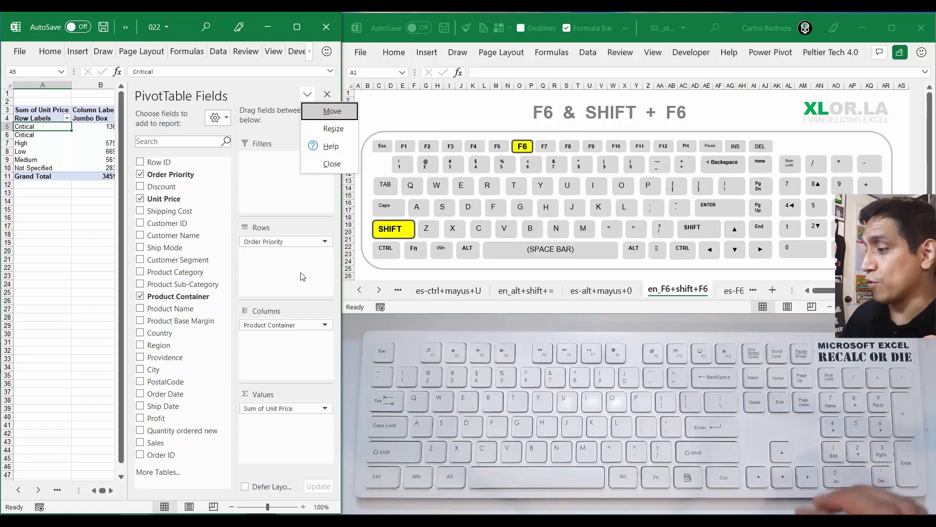
key(Down)
key(Down)
key(Down)
key(Return)
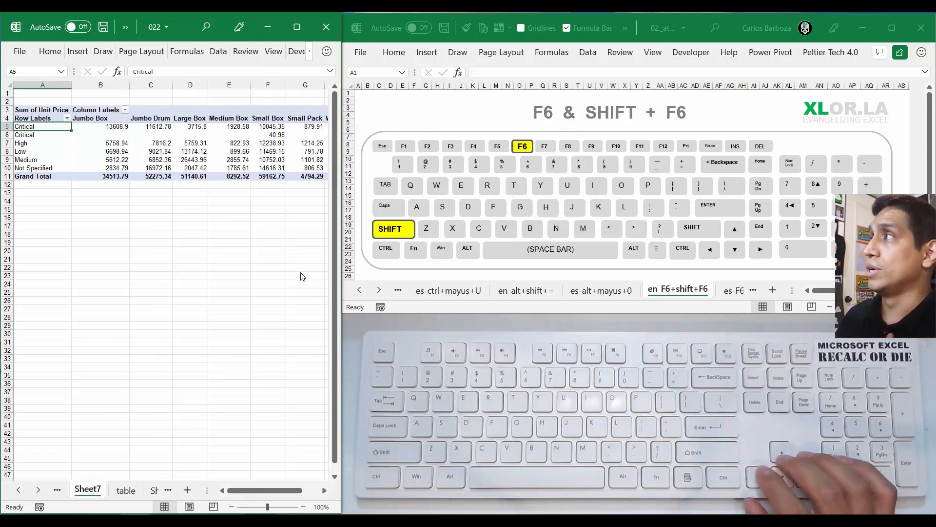
Move the selection across the Critical row of the pivot table and back to its Jumbo Box value in cell B5.
key(Right)
key(Right)
key(Right)
key(Right)
key(Right)
key(Right)
key(Left)
key(Left)
key(Left)
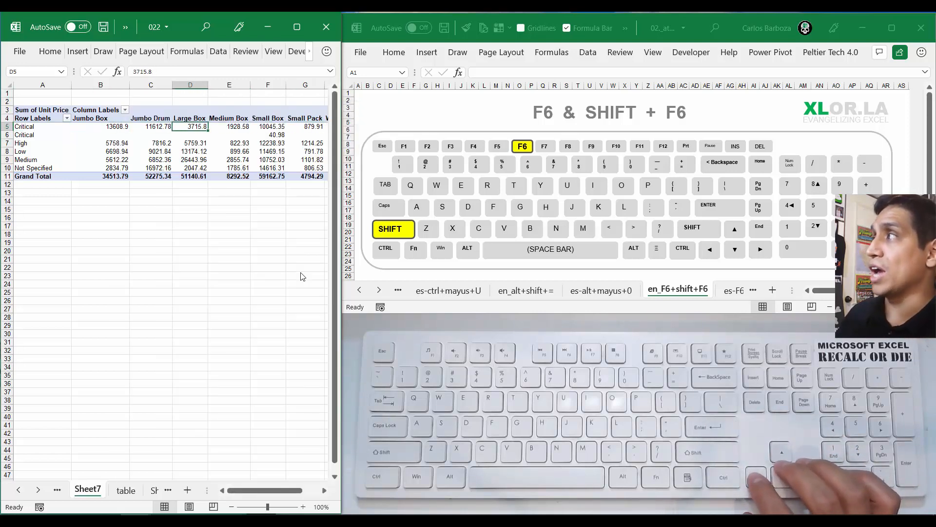
key(Left)
key(Left)
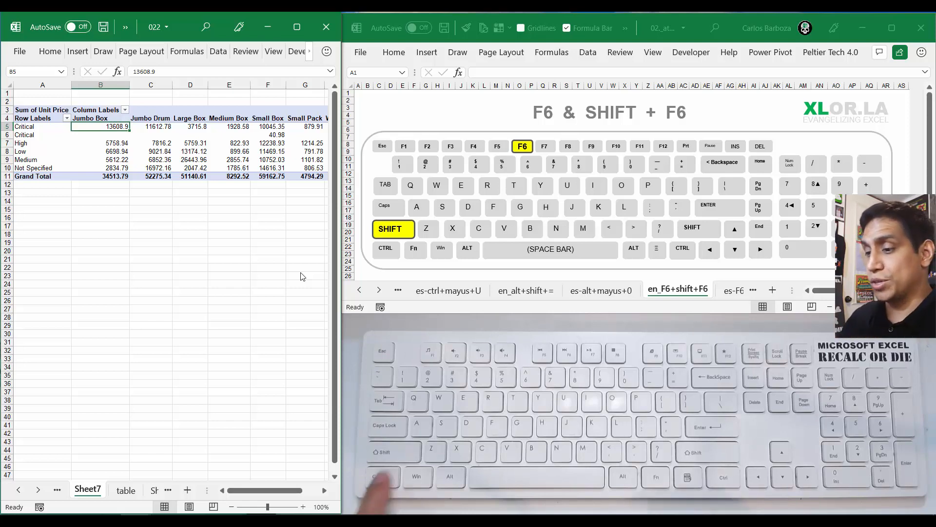
Show the PivotTable field list again, and open and dismiss the City field's options.
key(shift+F10)
key(Down)
key(Down)
key(Down)
key(Down)
key(Down)
key(Down)
key(Down)
key(Down)
key(Down)
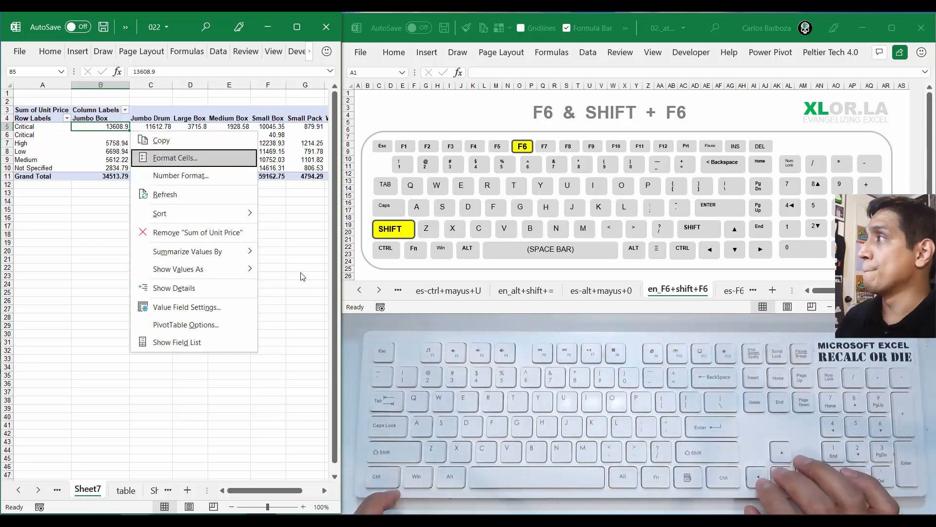
key(Down)
key(Down)
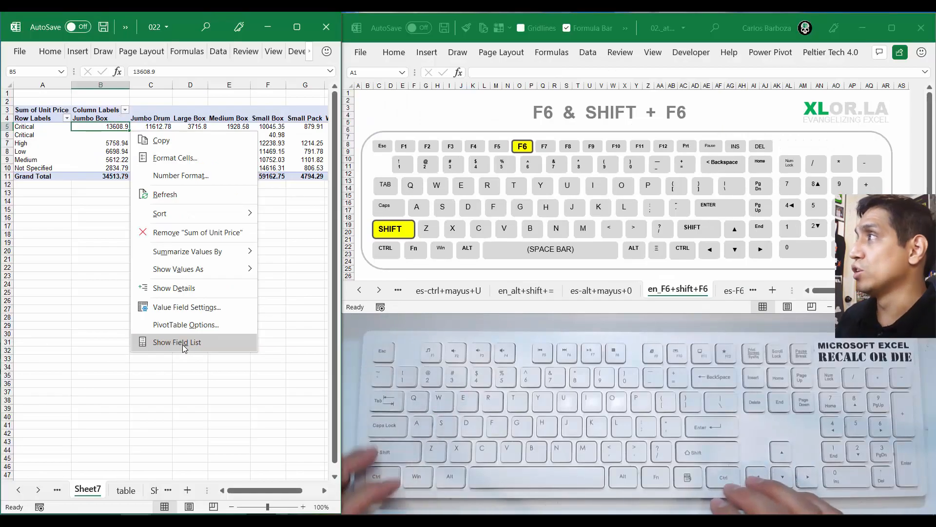
click(365, 419)
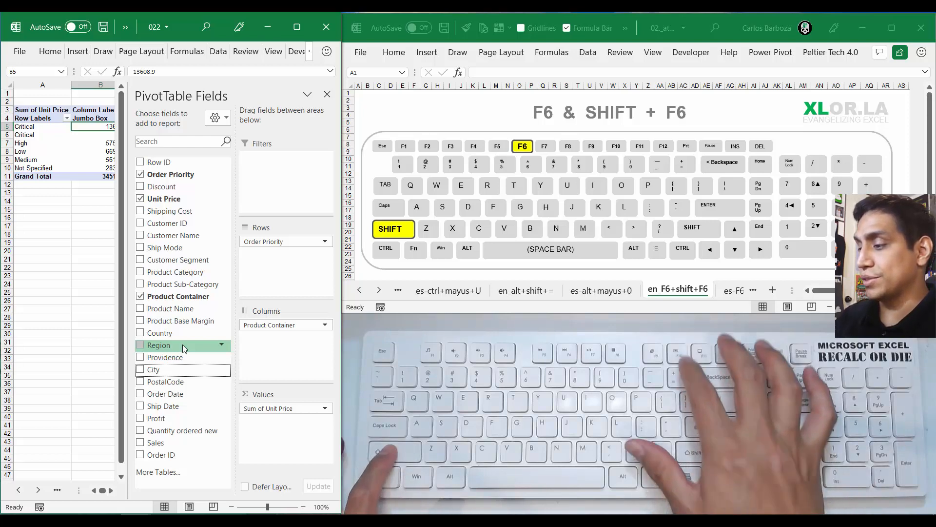
key(alt+Down)
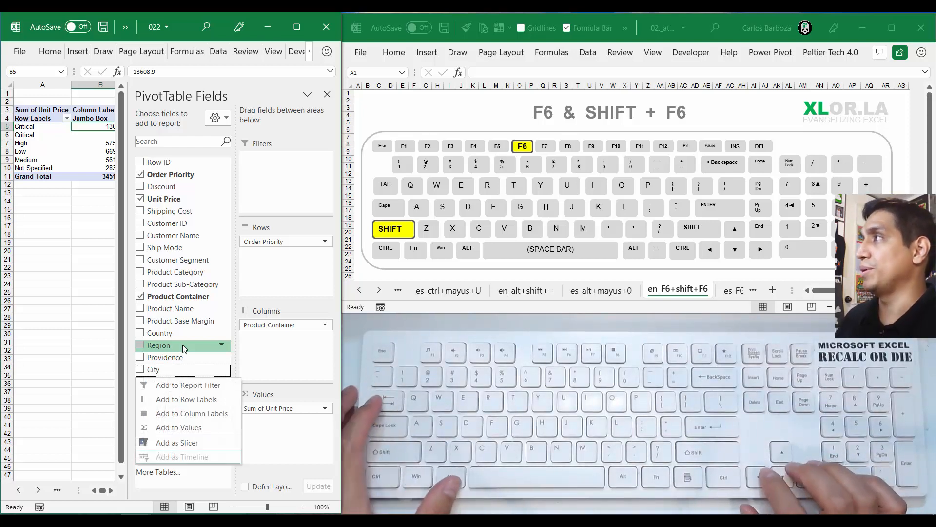
key(Escape)
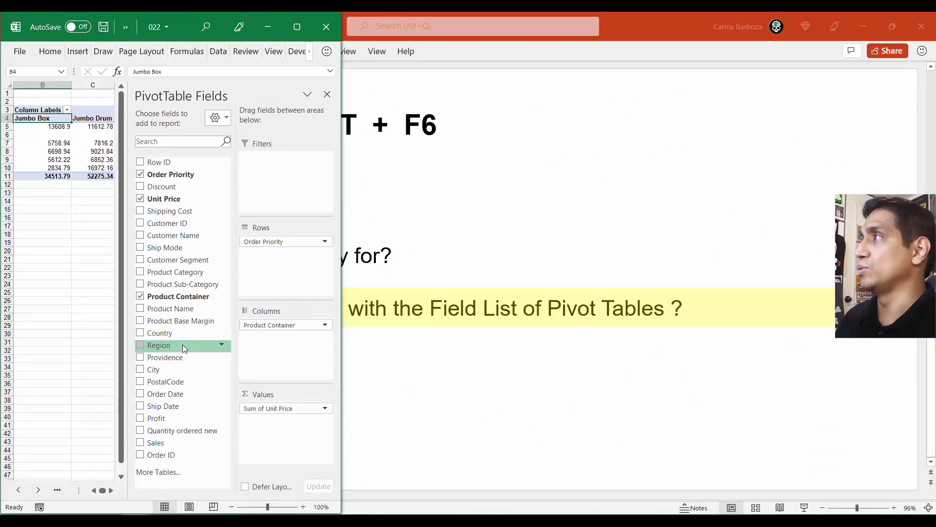
Select cell B6 in the pivot table, and hide and show the PivotTable field list.
key(Down)
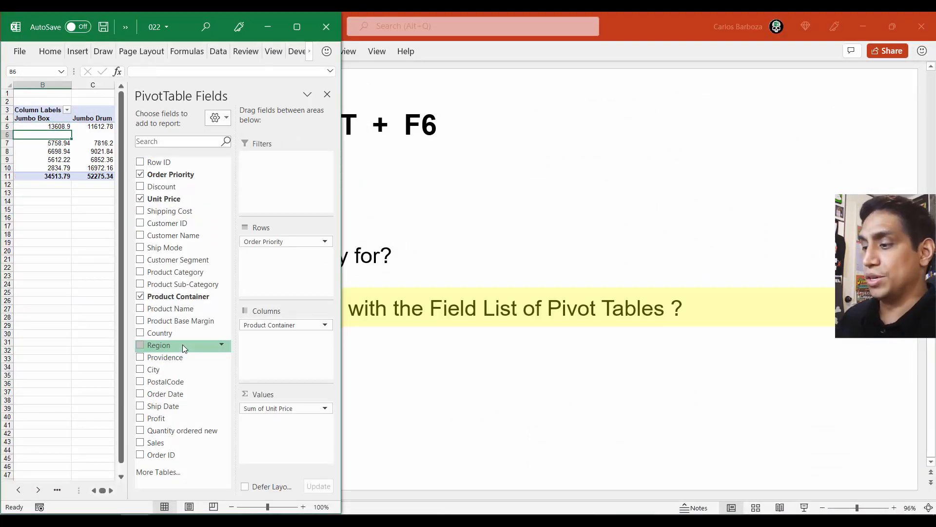
key(shift+F10)
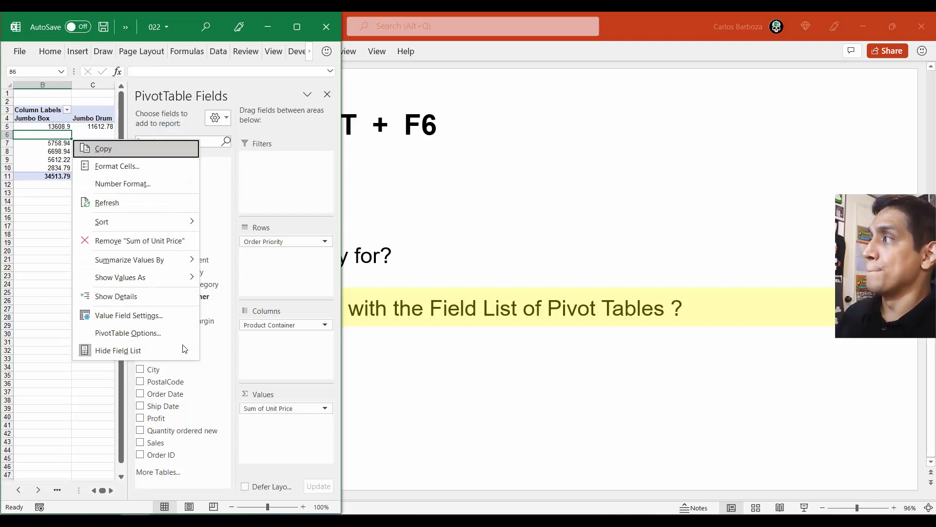
key(d)
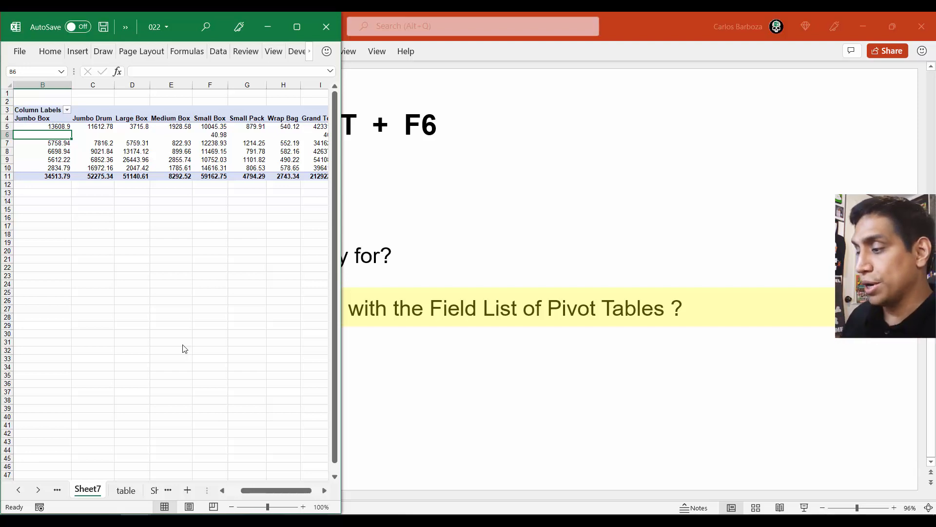
key(shift+F10)
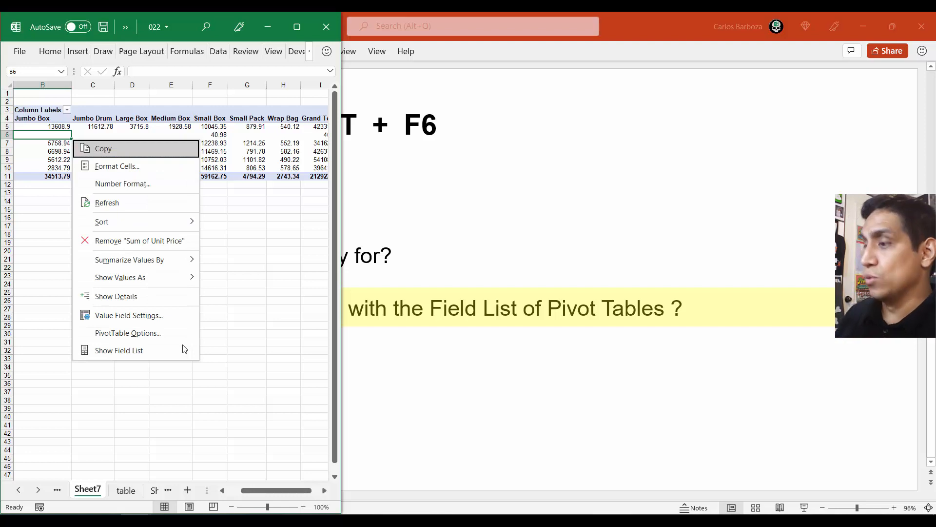
click(185, 349)
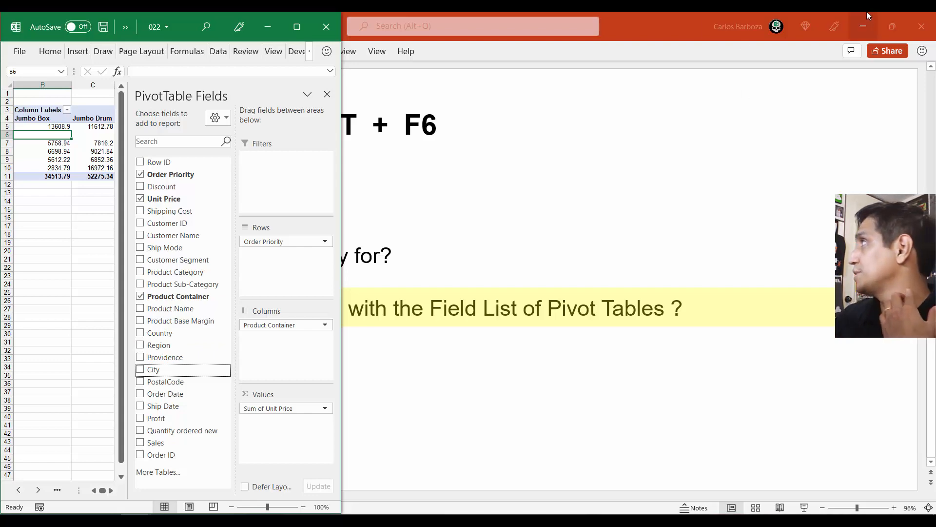
Minimize the presentation window and move keyboard focus from the worksheet into the PivotTable Fields pane.
click(864, 27)
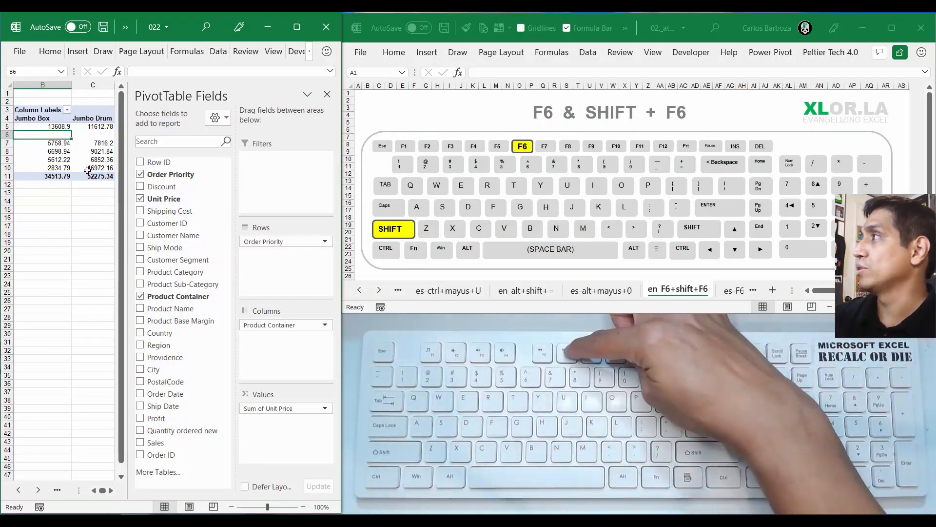
key(F6)
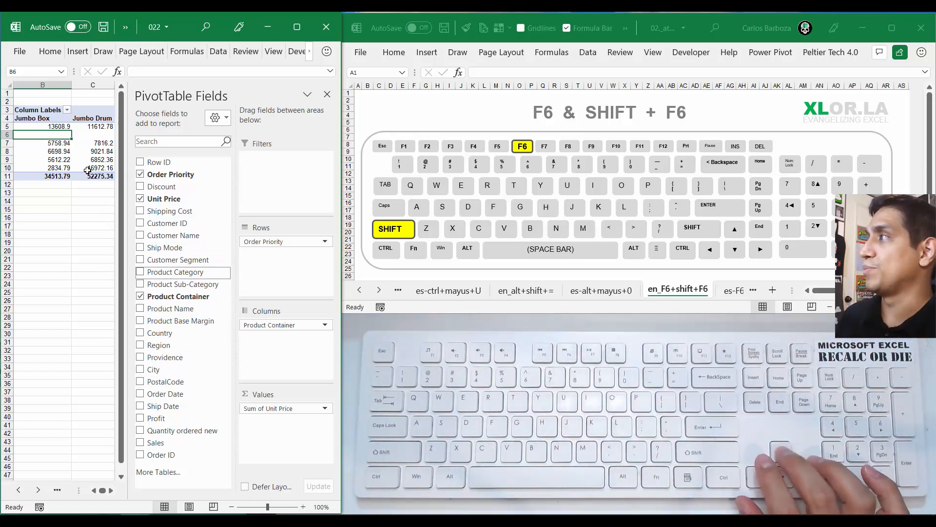
key(Tab)
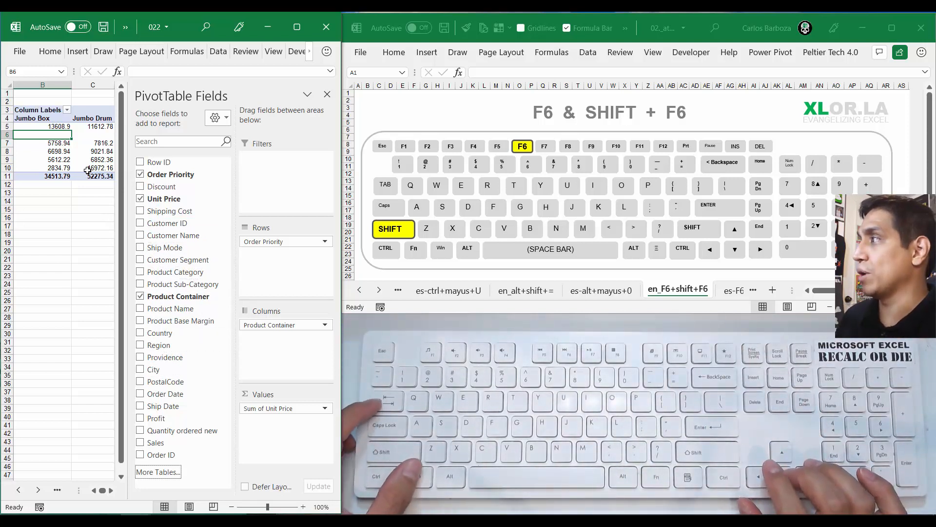
Move the Order Priority field from the Rows area to the report filter using the field's own options.
key(Tab)
key(Down)
key(Down)
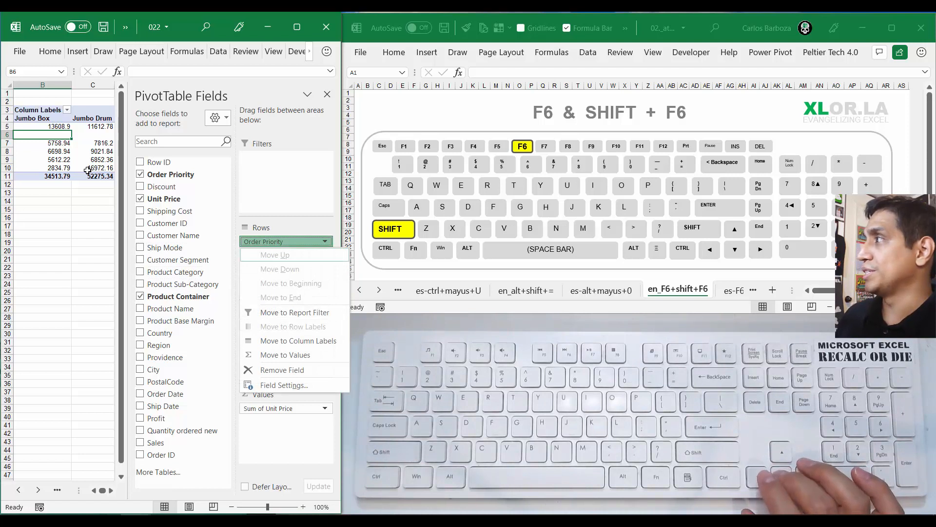
key(Down)
key(Down)
key(Down)
key(Down)
key(Down)
key(Down)
key(Down)
key(Up)
key(Up)
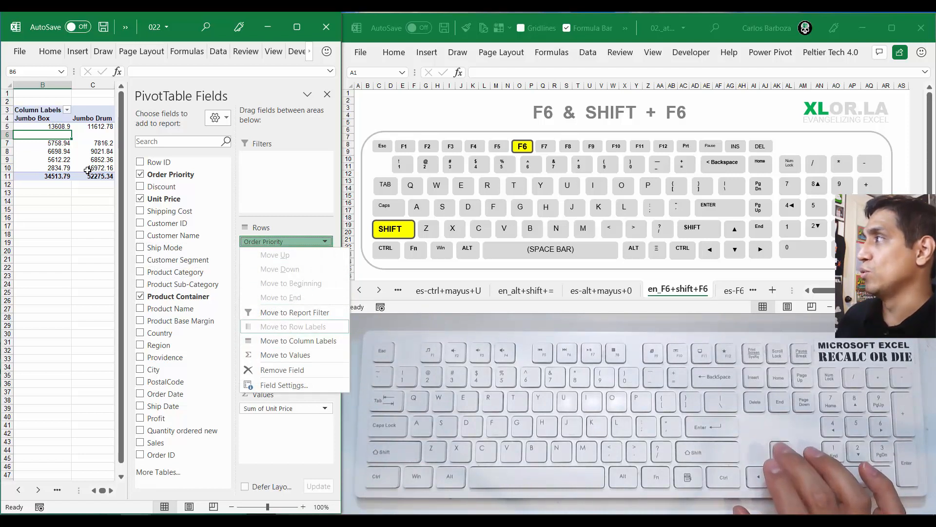
key(Up)
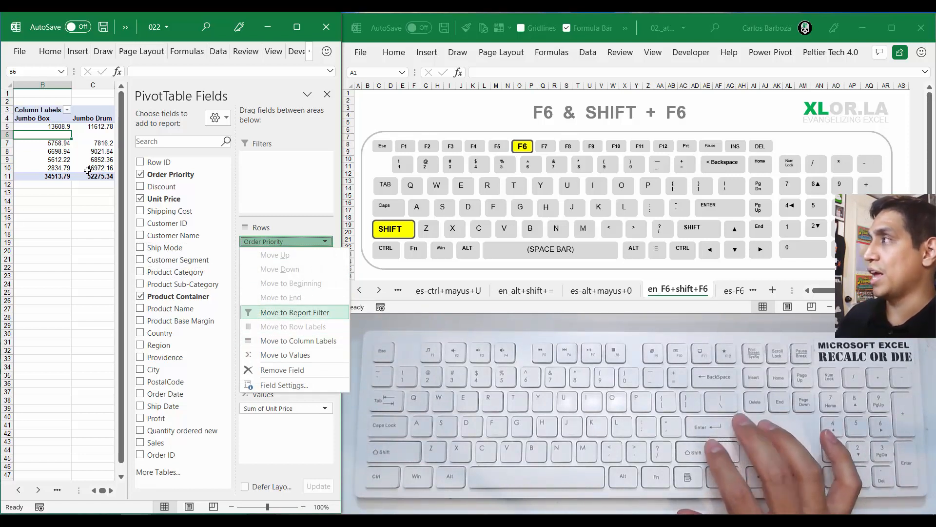
key(Return)
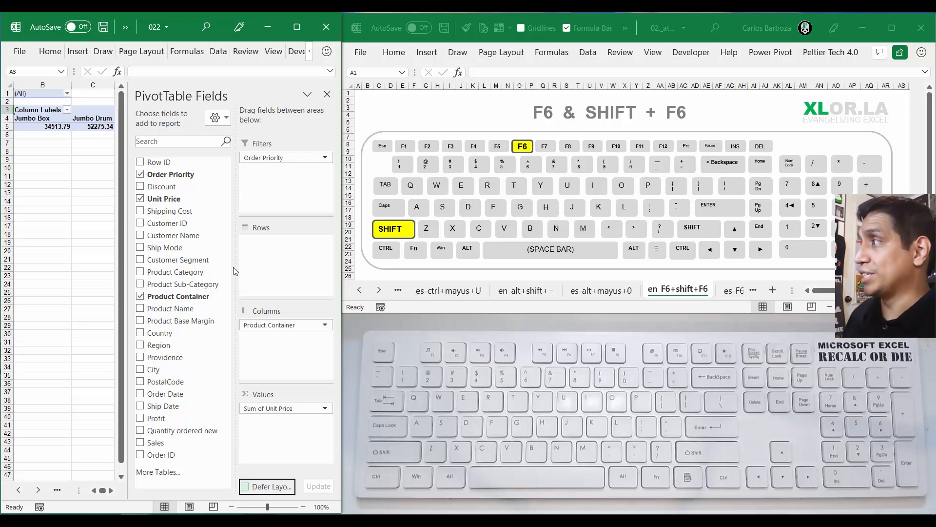
Maximize the workbook window and select cell D2, outside the pivot table.
click(296, 26)
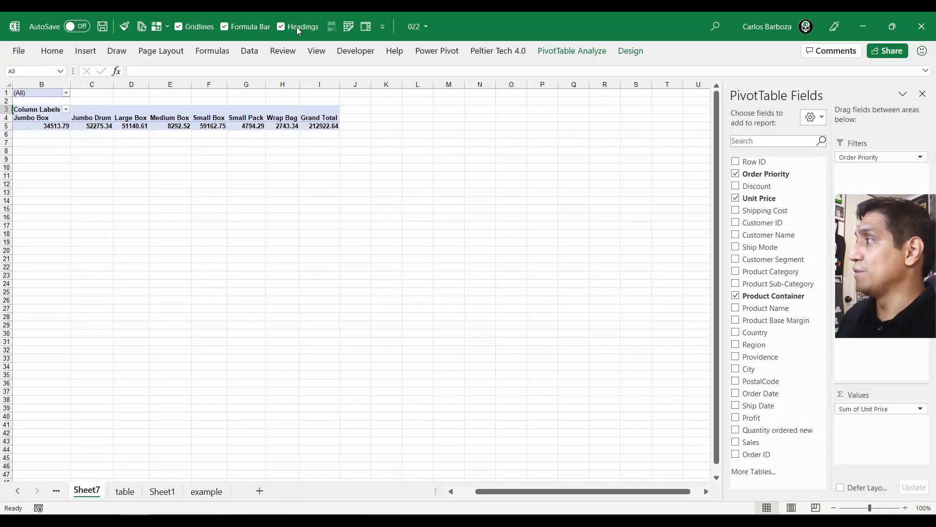
click(128, 101)
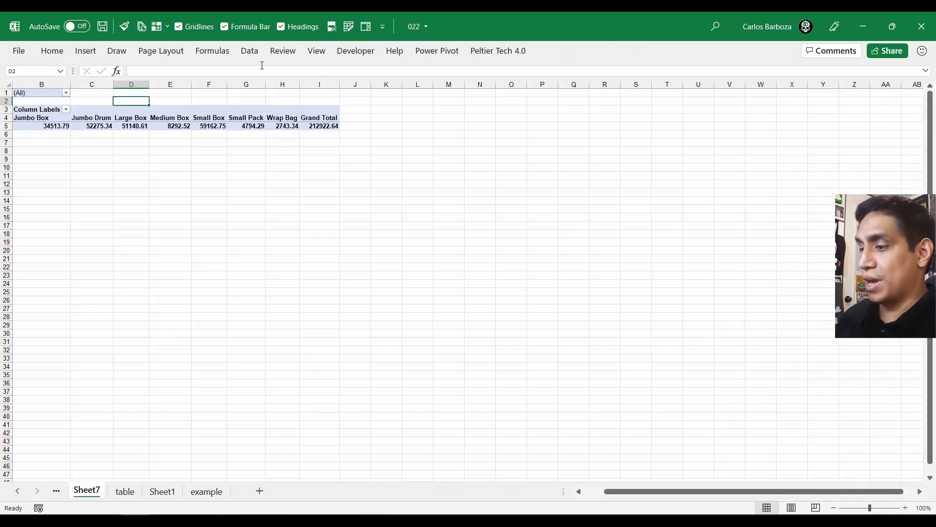
key(F6)
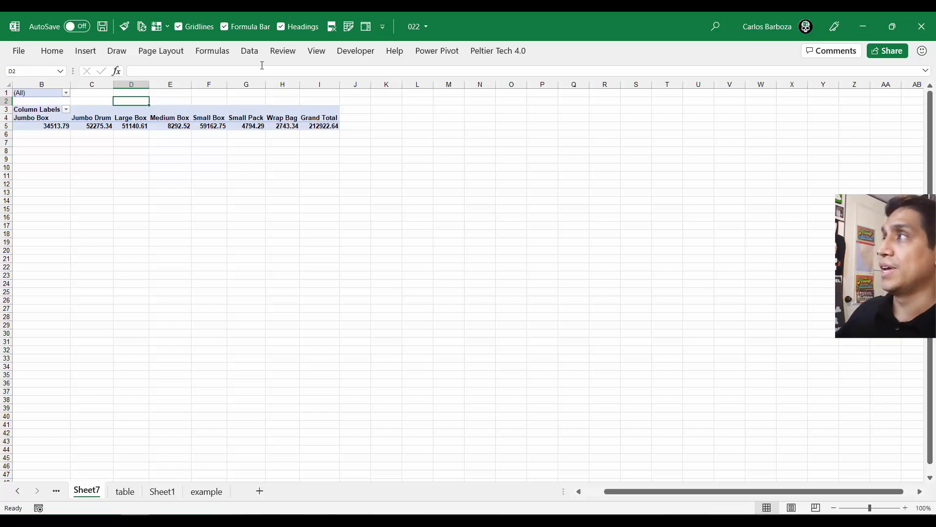
Move the selection along row 2 to cell F2 and back to D2.
key(Left)
key(Right)
key(Right)
key(Right)
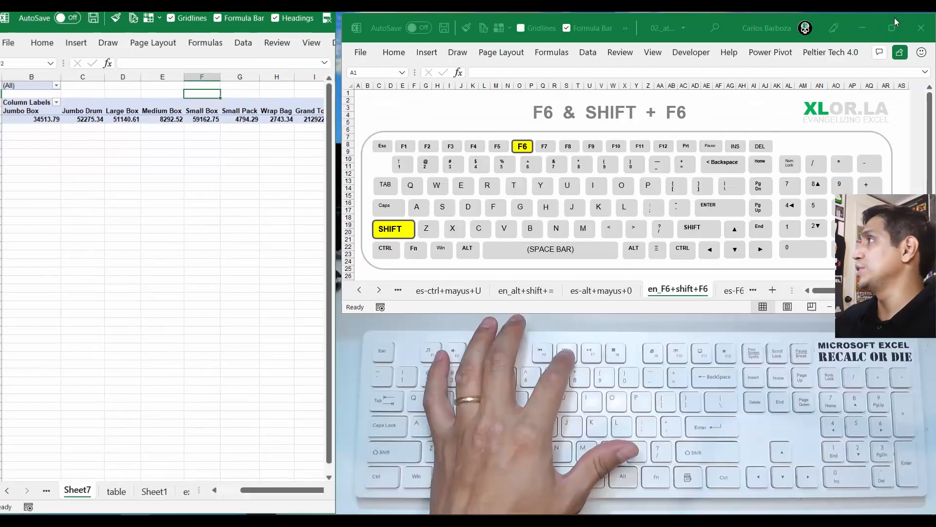
key(Left)
key(Left)
Move keyboard focus to the Sheet7 tab, and open and dismiss its sheet options.
key(F6)
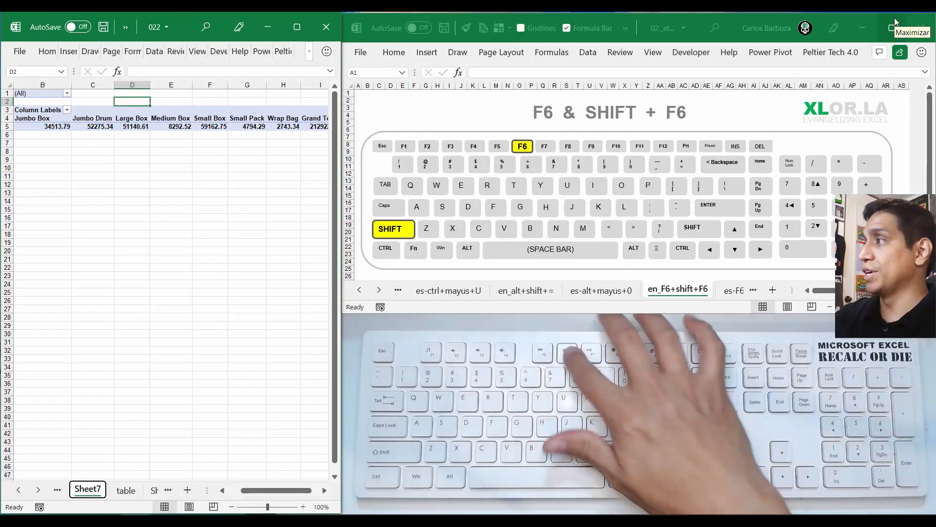
key(Menu)
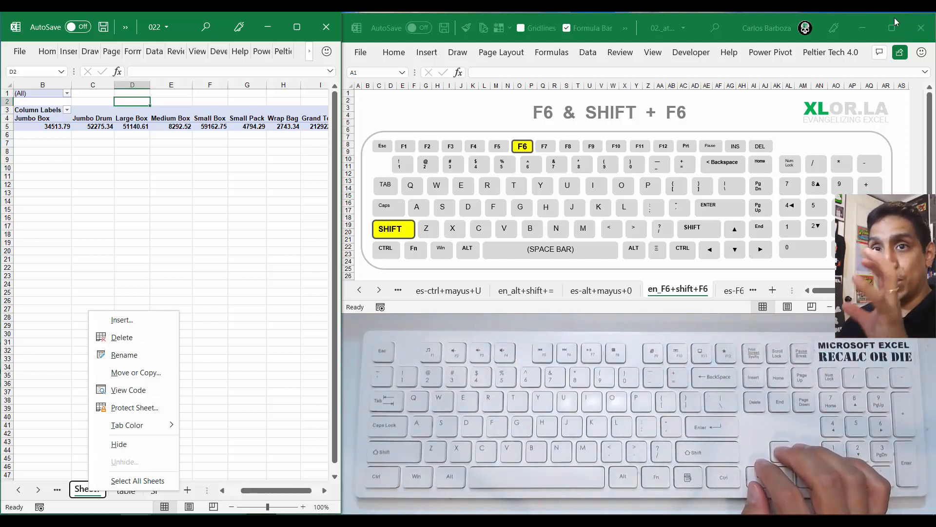
key(Escape)
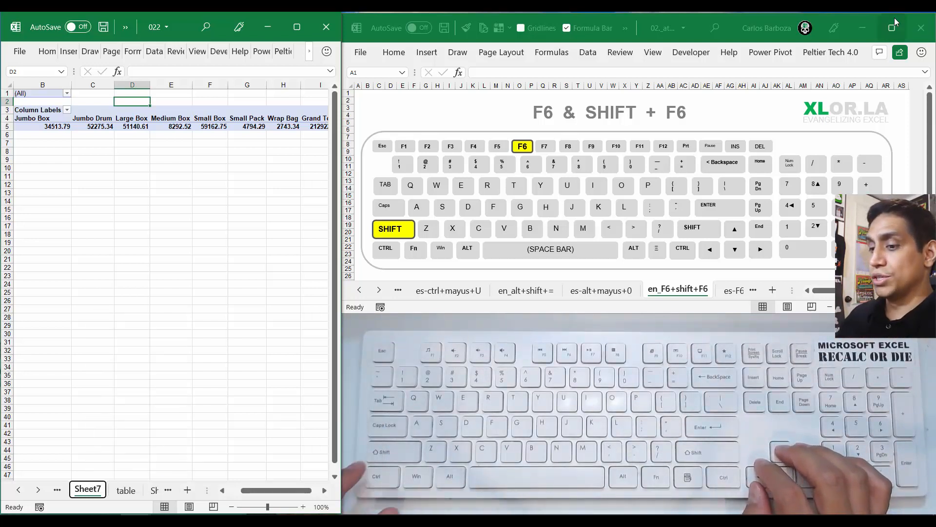
Return keyboard focus from the sheet tabs to the worksheet cells and move the selection to cell F13.
key(shift+F6)
key(Down)
key(Down)
key(Right)
key(Right)
key(Right)
key(Right)
key(Right)
key(Right)
key(Right)
key(Right)
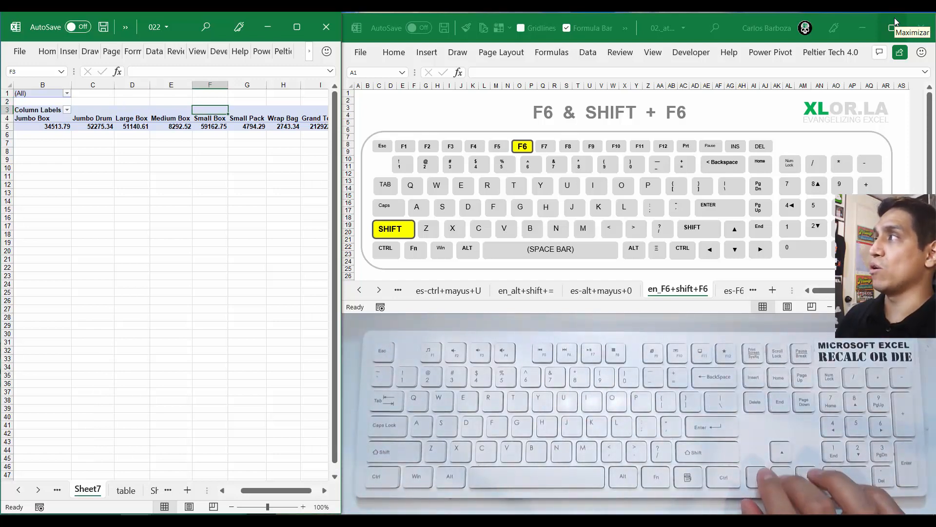
key(Down)
key(Down)
key(Left)
key(Left)
key(Left)
key(Left)
key(Left)
key(Left)
key(Down)
key(Down)
key(Down)
key(Left)
key(Left)
key(Down)
key(Down)
key(Down)
key(Down)
key(Right)
key(Right)
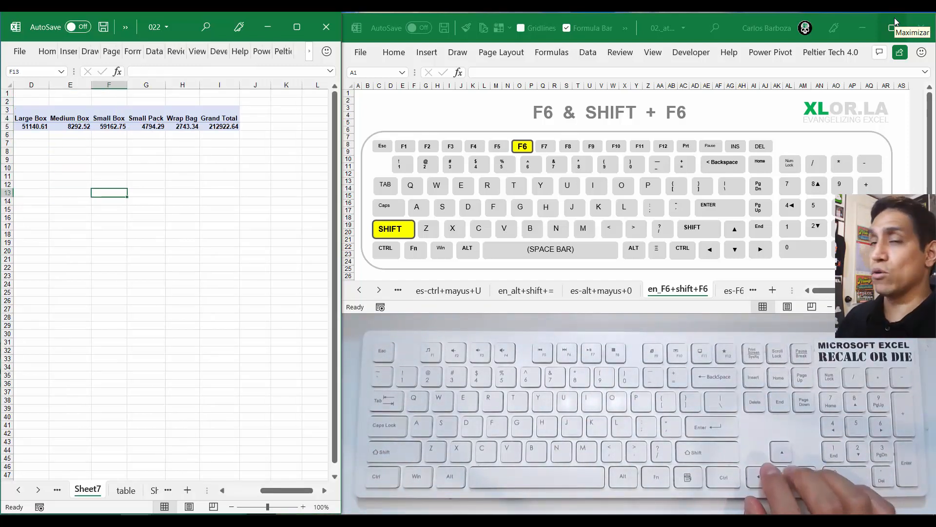